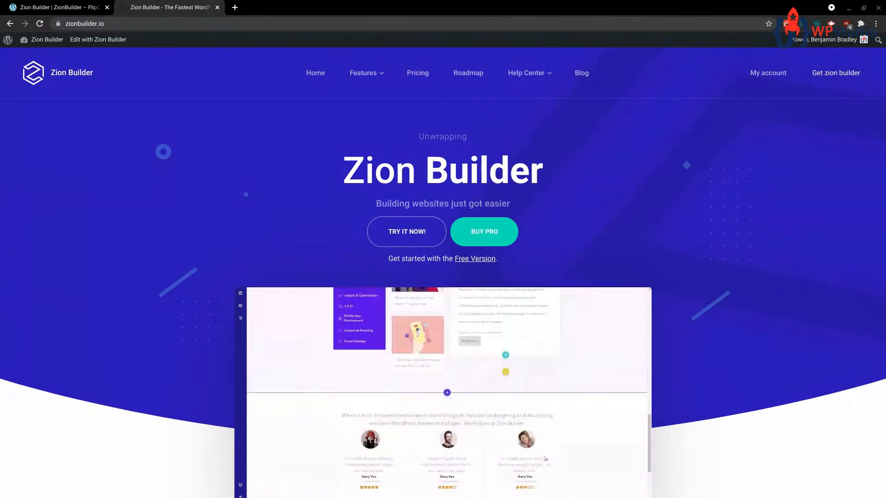
mouse_move(421, 119)
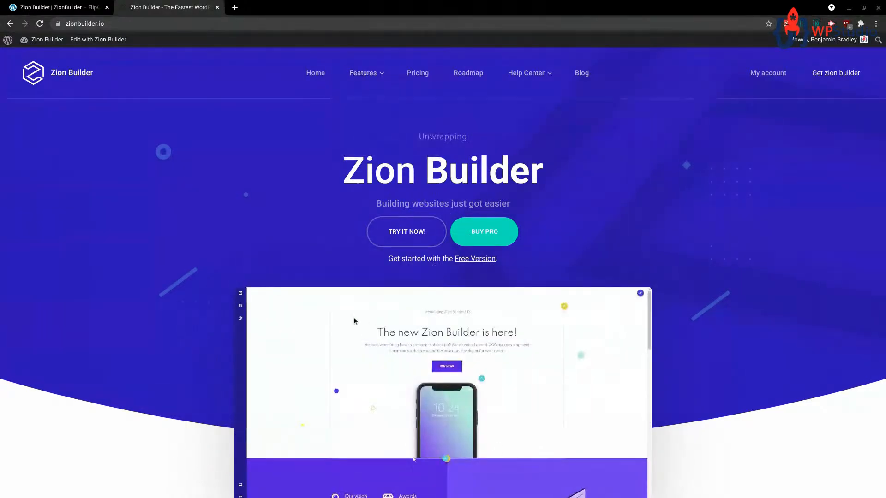
left_click_drag(316, 190, 542, 171)
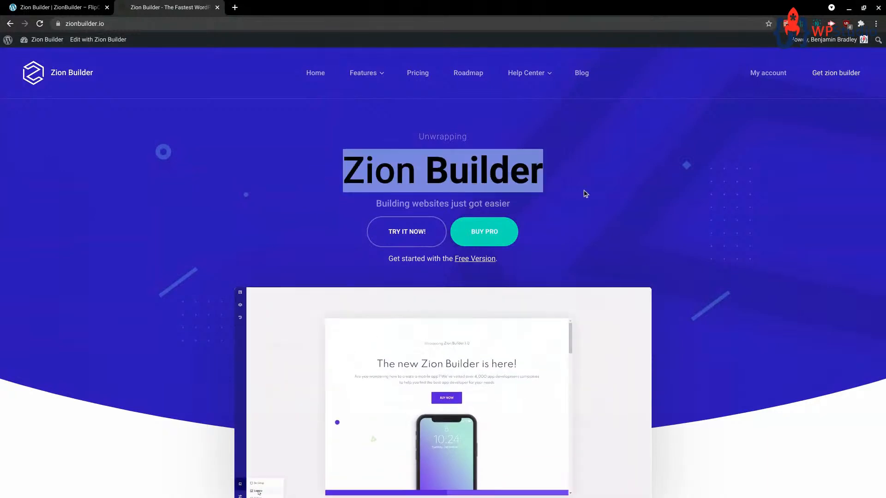
Switch to the FlipCard page's builder, leave it, and go to the main WordPress dashboard.
left_click(60, 7)
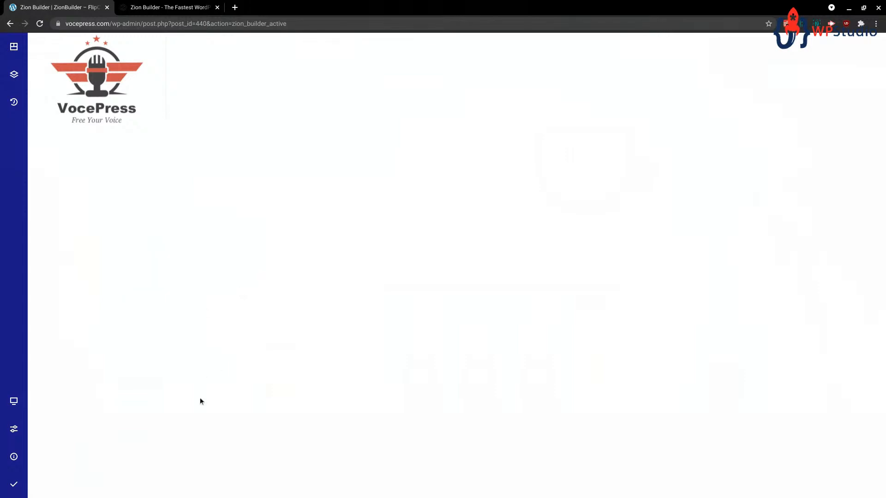
left_click(14, 48)
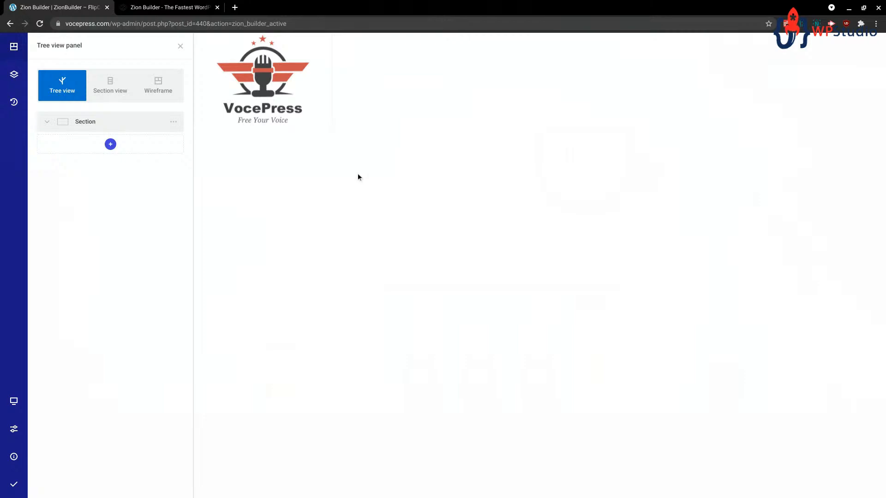
mouse_move(13, 455)
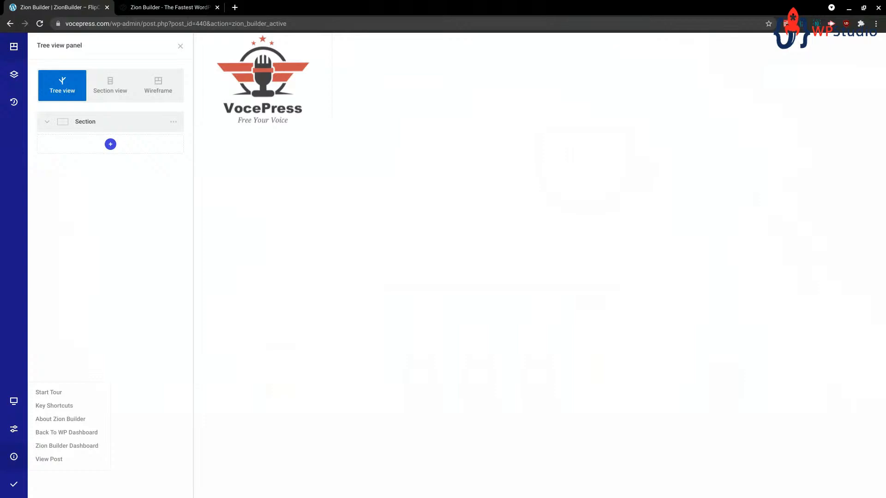
left_click(63, 432)
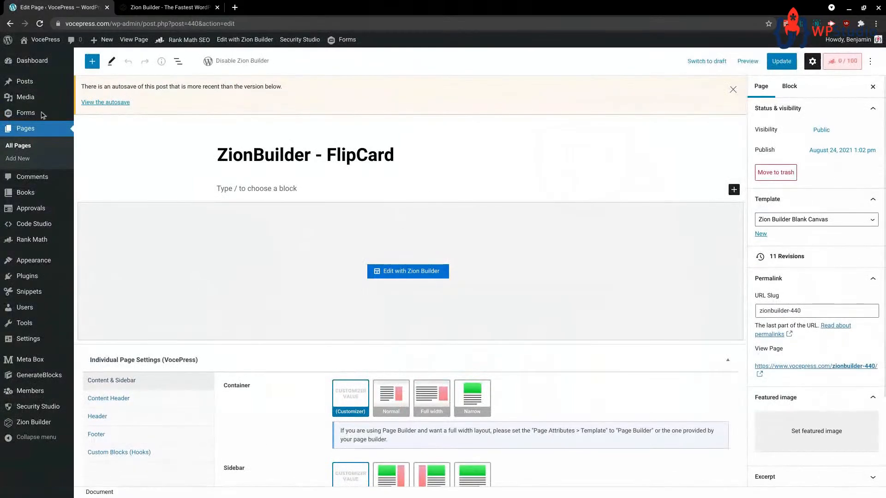
left_click(32, 60)
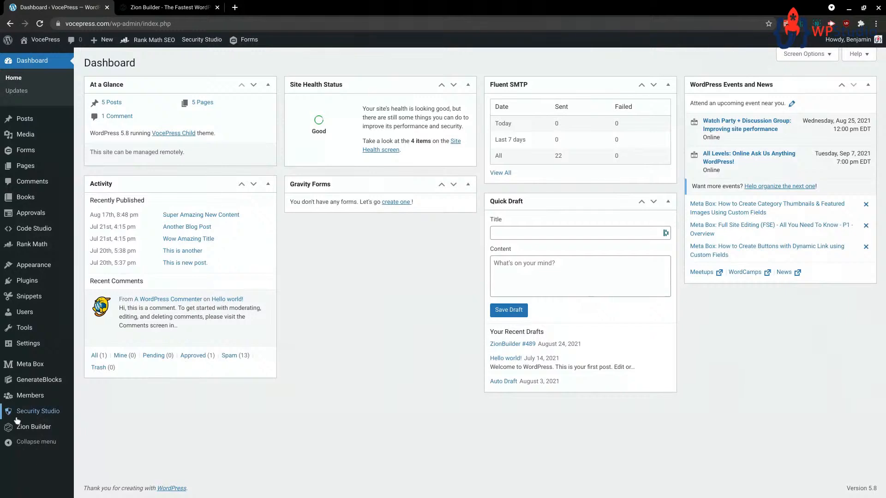
Create a new page titled "Super Flip Card" and open it for editing with Zion Builder, dismissing the autosave notice.
mouse_move(41, 427)
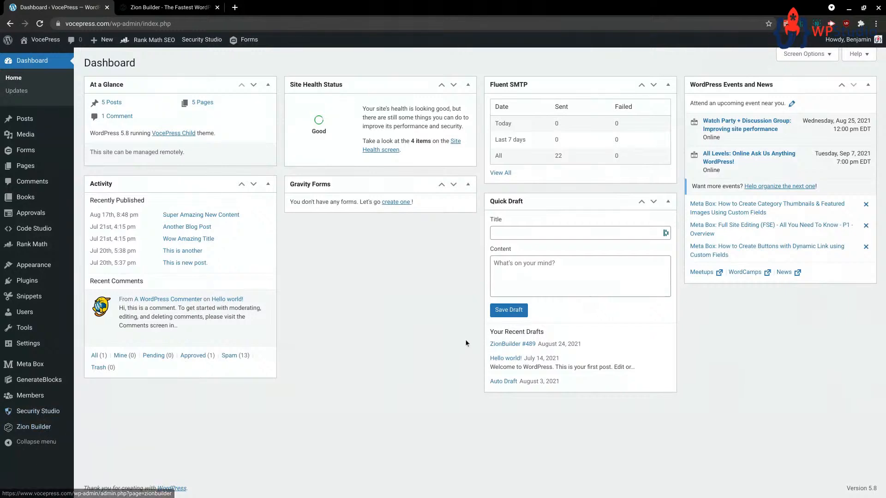
mouse_move(55, 166)
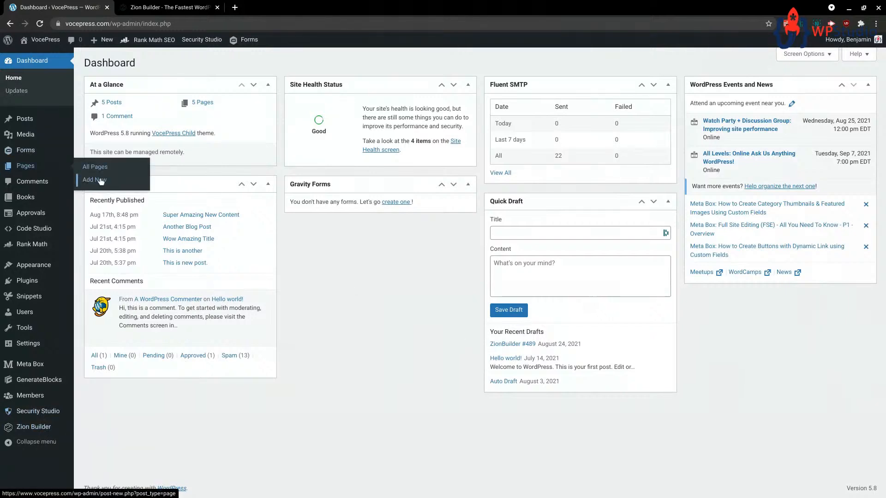
left_click(118, 183)
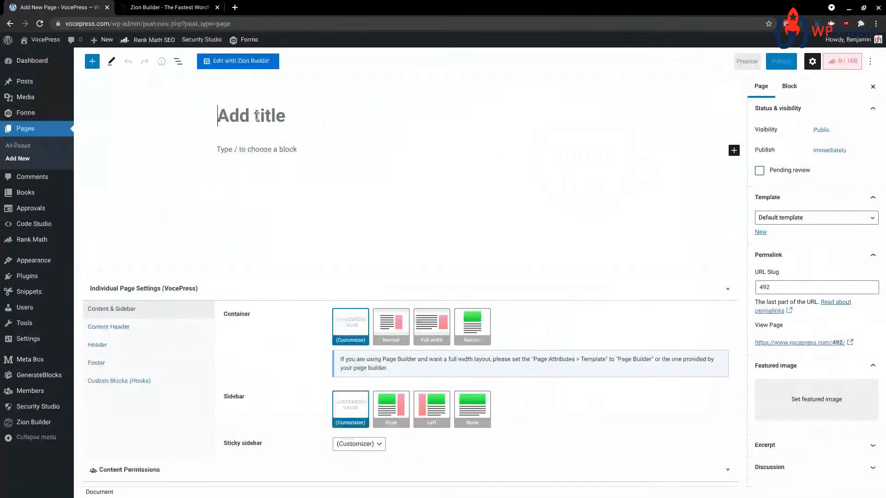
type("Super Fli")
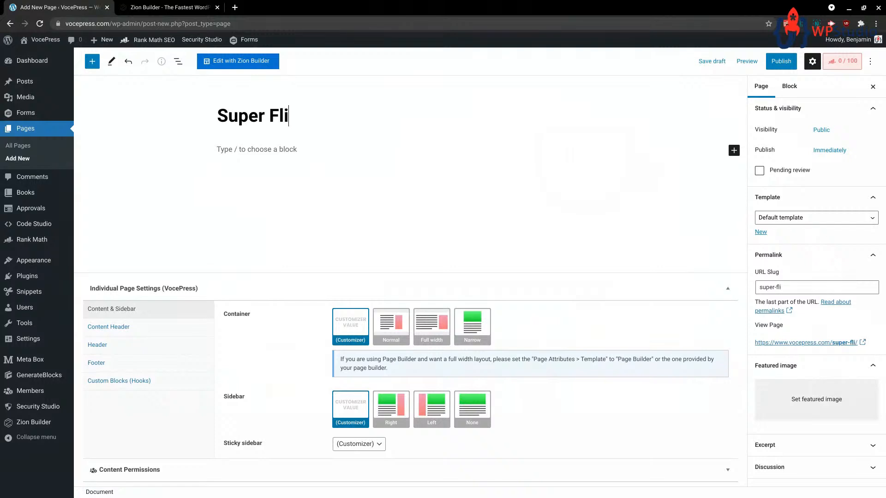
type("p Card")
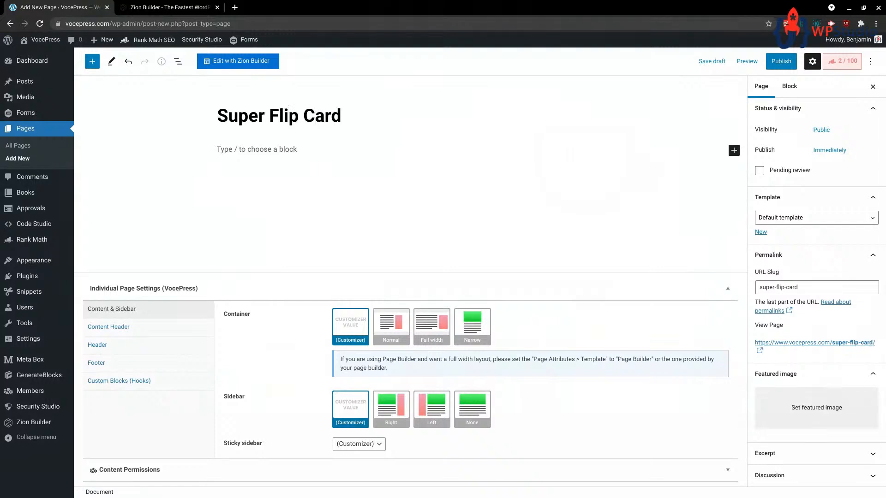
left_click(226, 61)
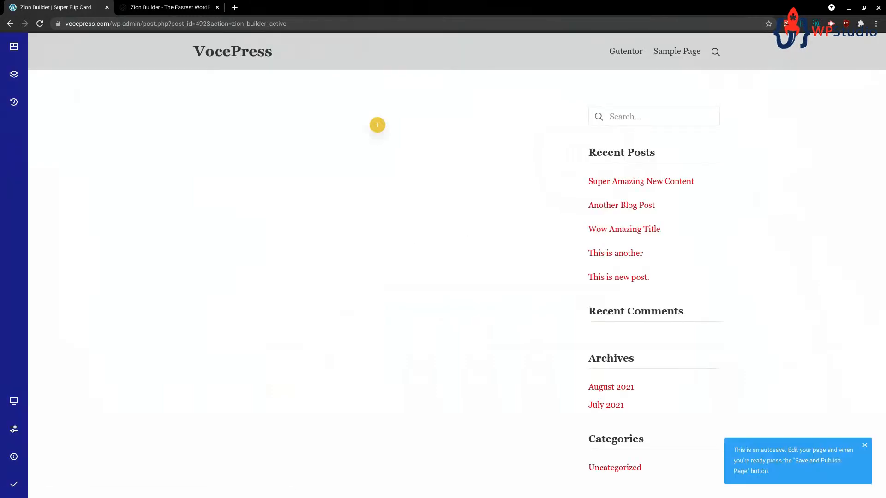
left_click(865, 445)
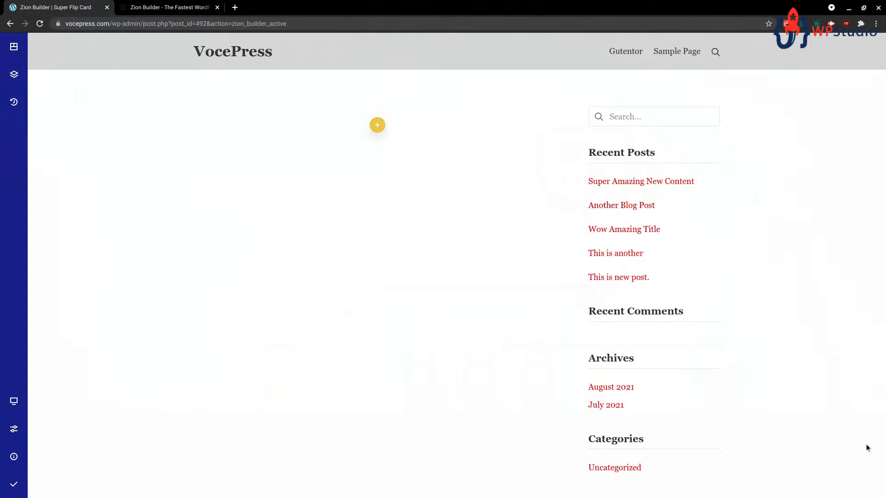
Set the page layout of the Super Flip Card page to Zion Builder Blank Canvas in its page options.
left_click(14, 429)
left_click(94, 77)
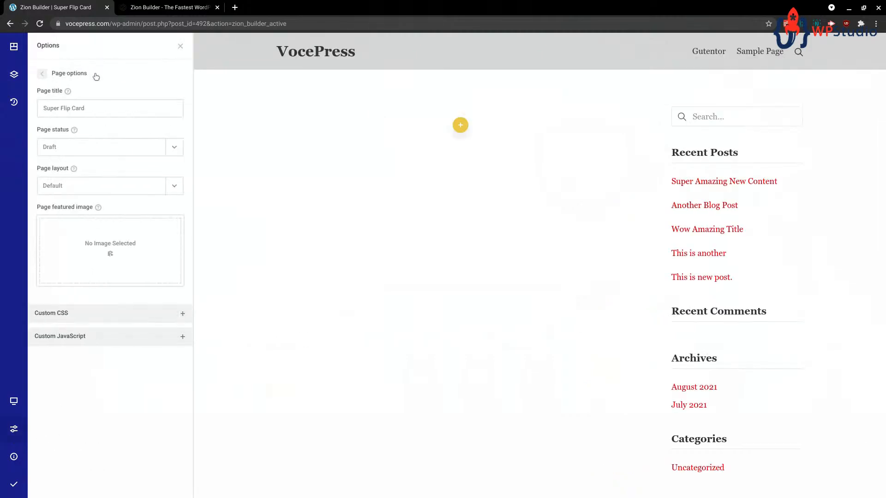
left_click(145, 186)
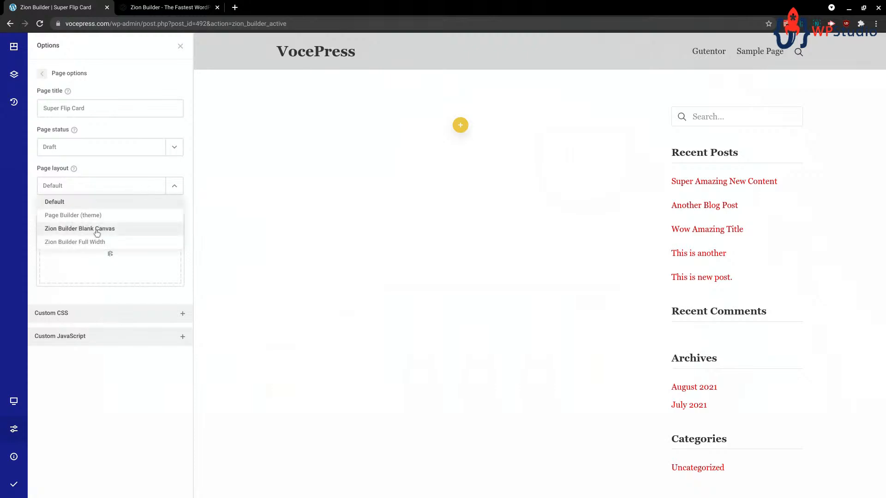
left_click(97, 230)
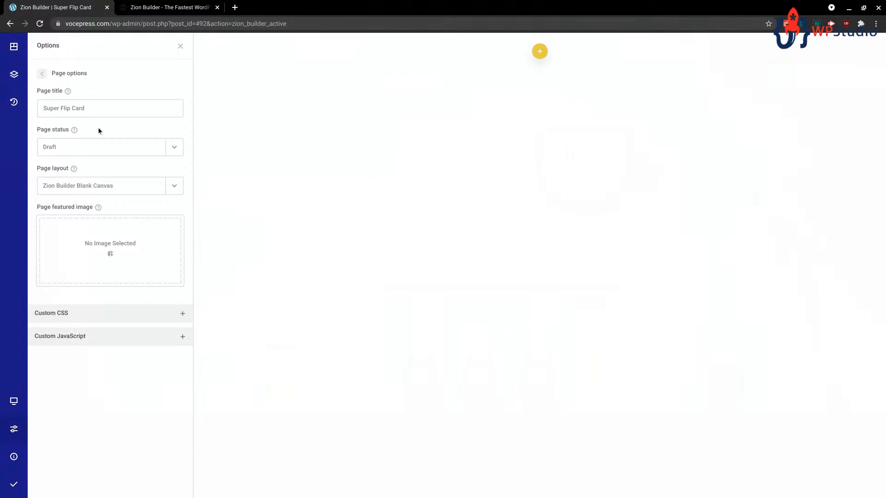
Display the page's element tree and add a Section element to the empty page.
left_click(16, 55)
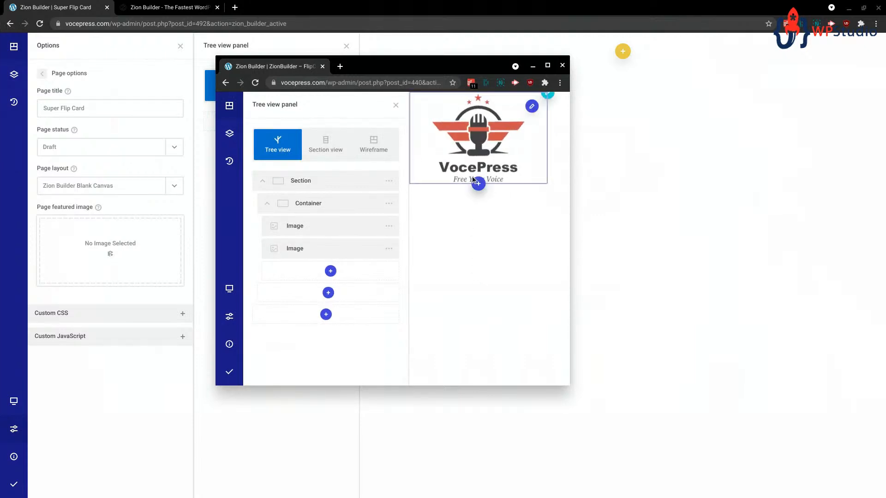
left_click(326, 207)
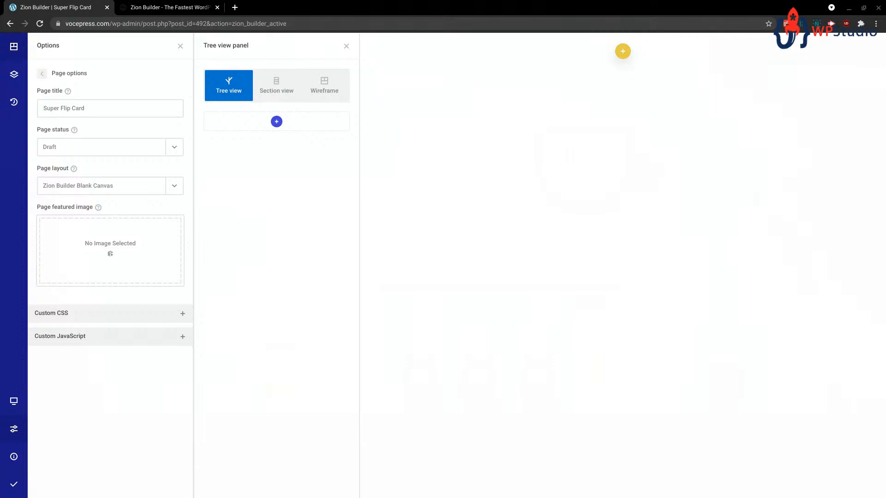
left_click(278, 123)
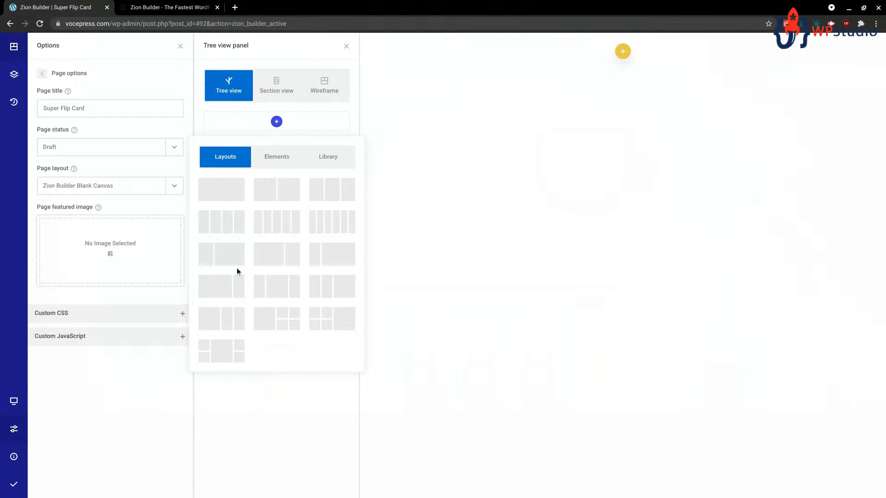
left_click(278, 158)
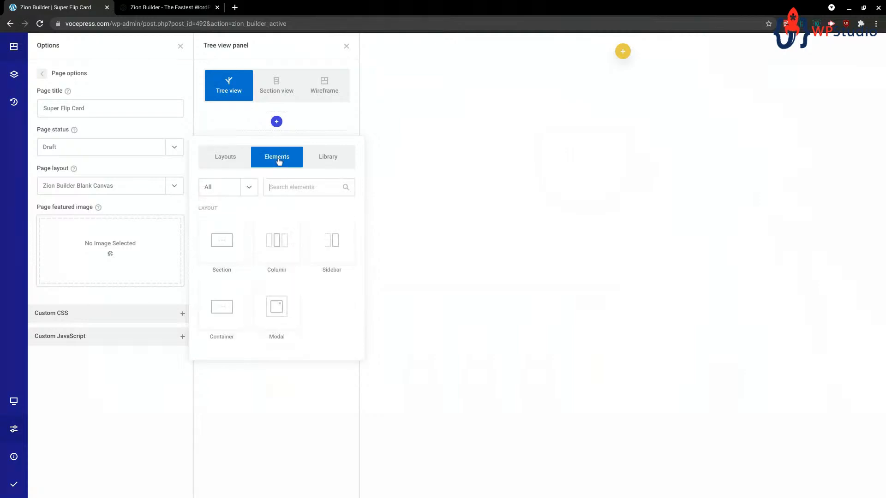
left_click(222, 243)
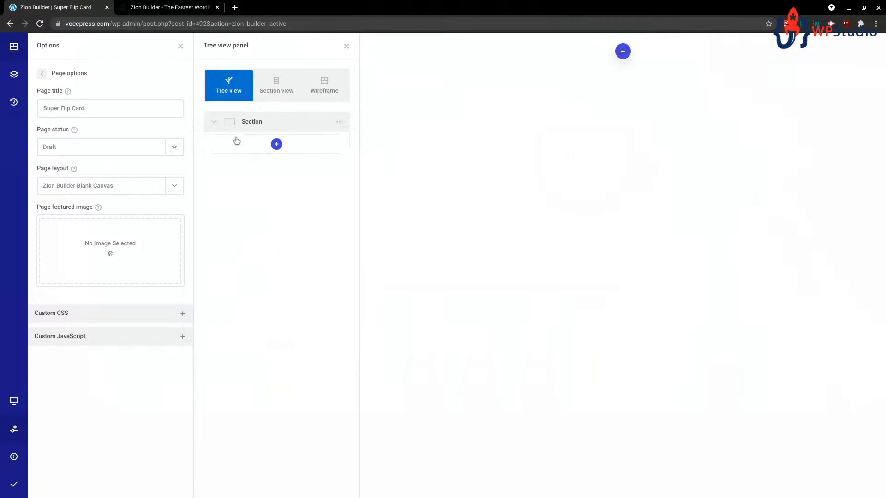
Expand the Section and add a Container element inside it.
left_click(214, 123)
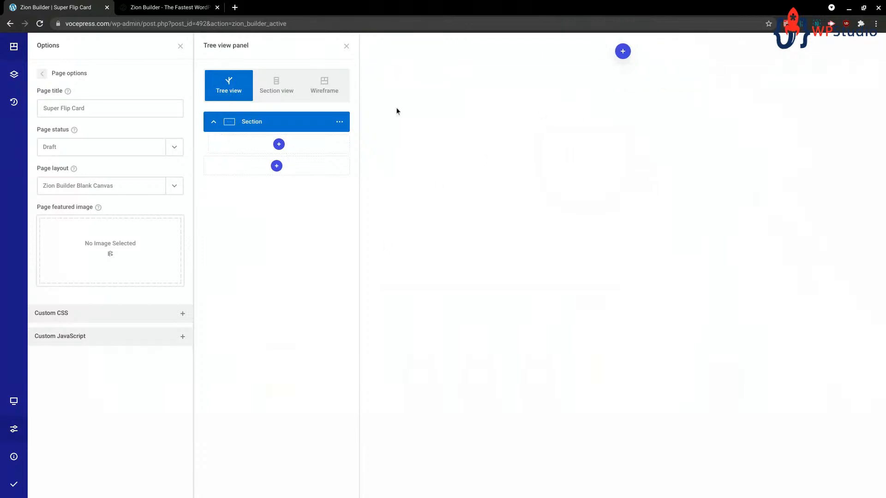
left_click(279, 145)
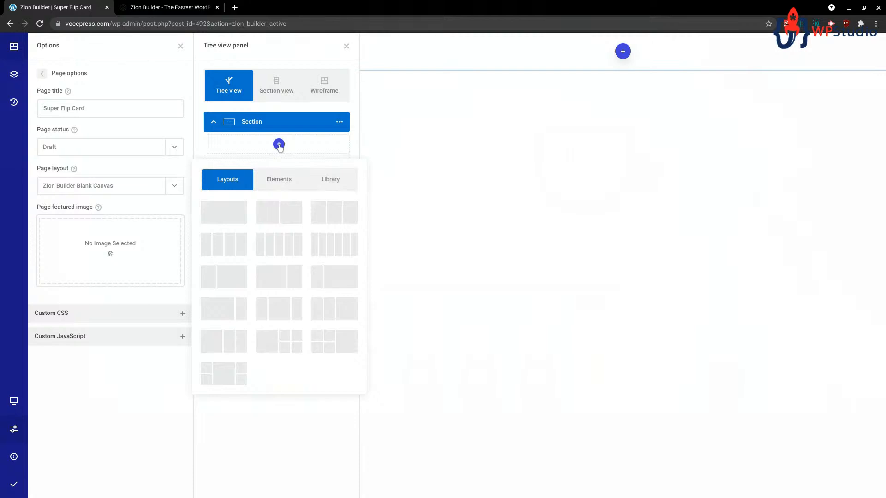
left_click(279, 179)
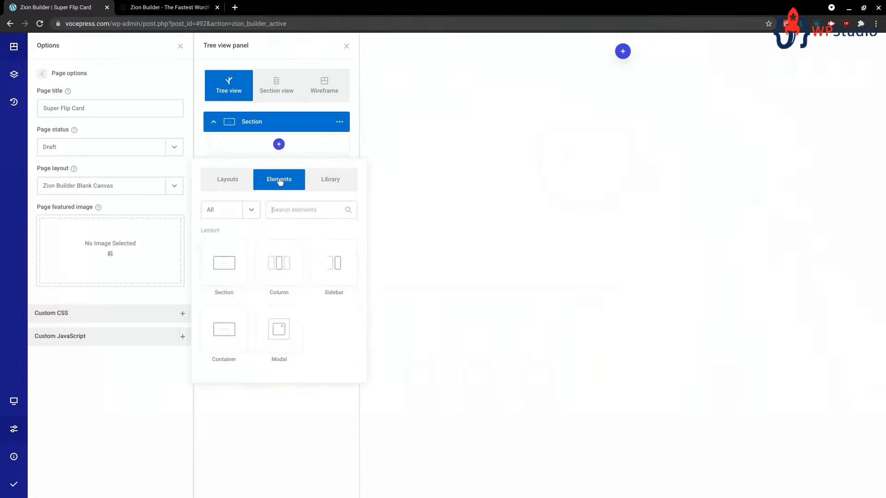
left_click(225, 340)
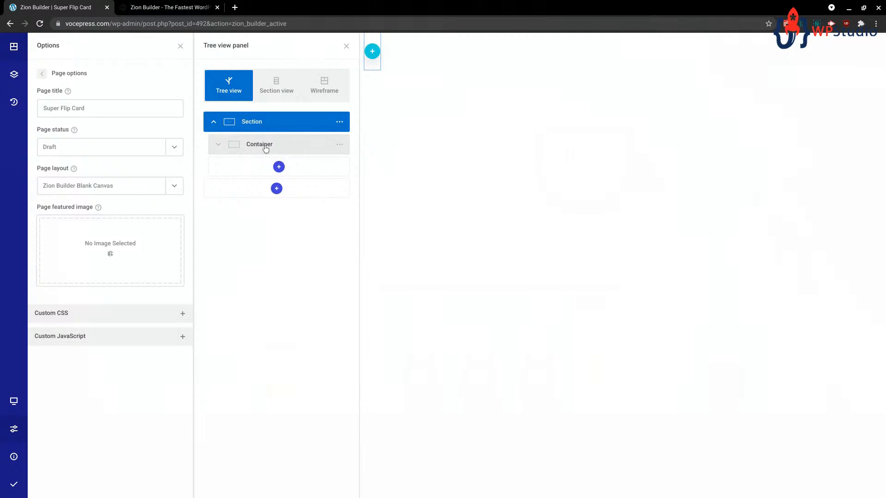
Expand the Container and add an Image element from the Media elements inside it.
left_click(220, 146)
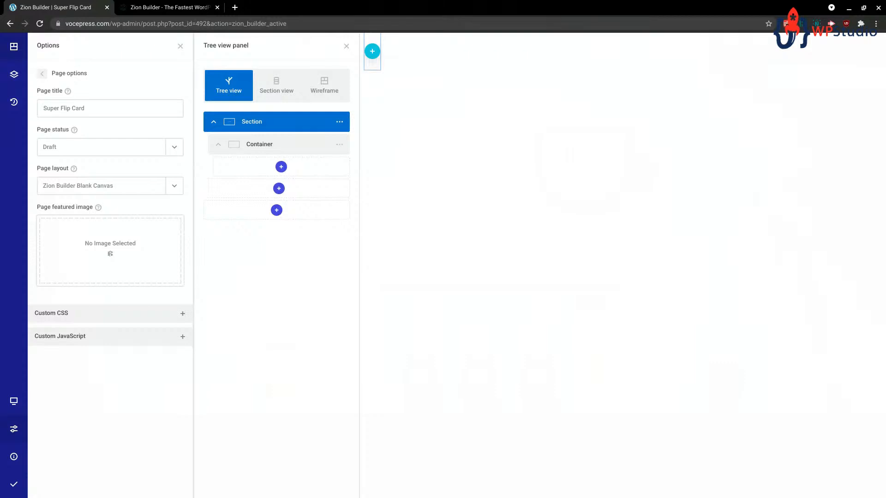
left_click(282, 167)
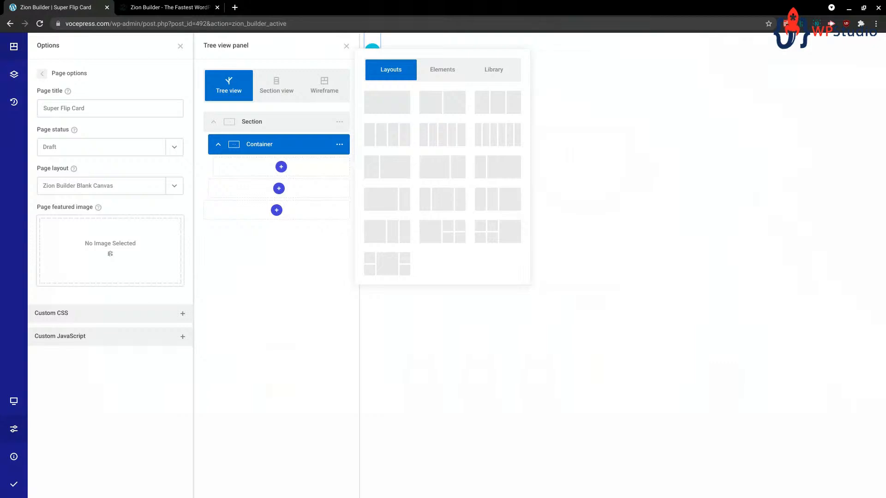
left_click(449, 72)
scroll(466, 217, "down", 1)
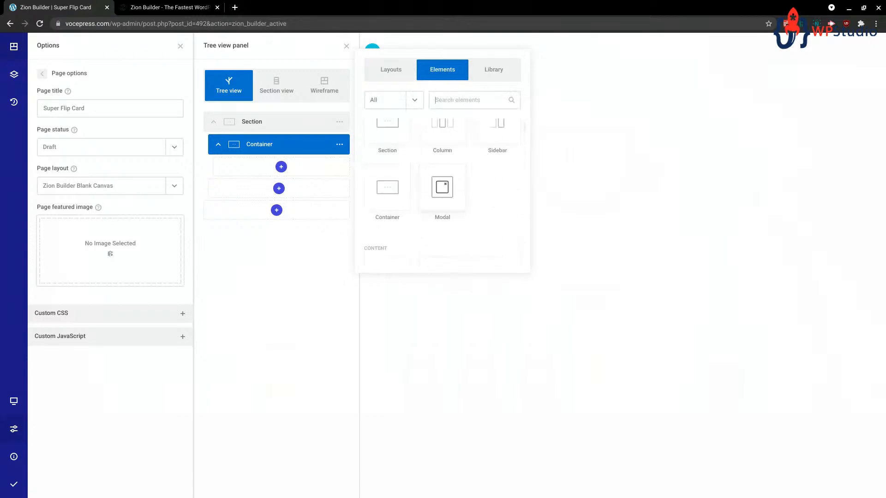
scroll(488, 200, "down", 5)
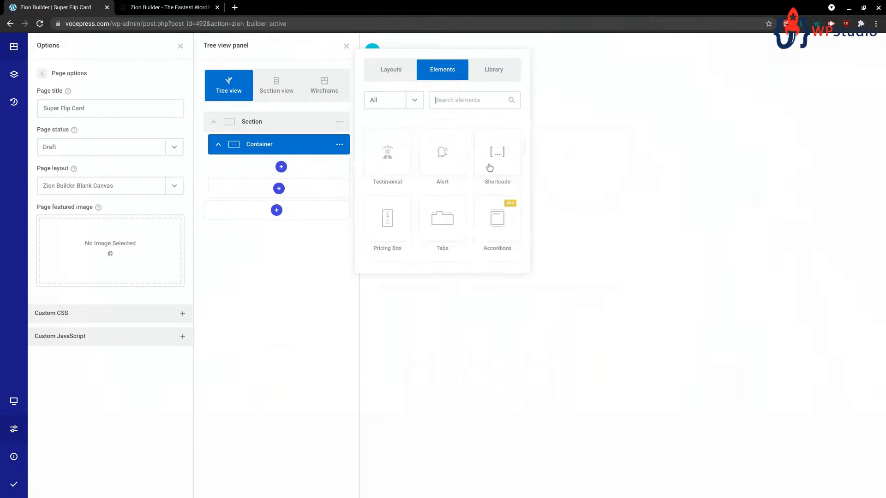
scroll(488, 167, "down", 5)
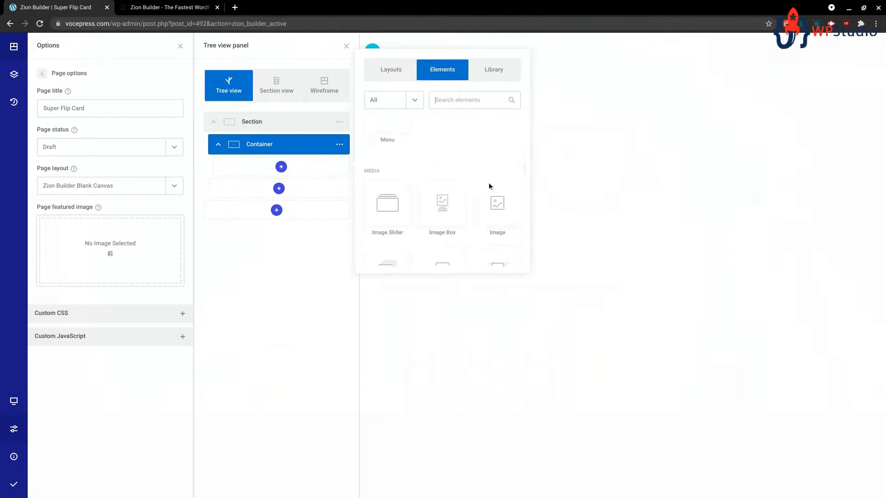
left_click(497, 196)
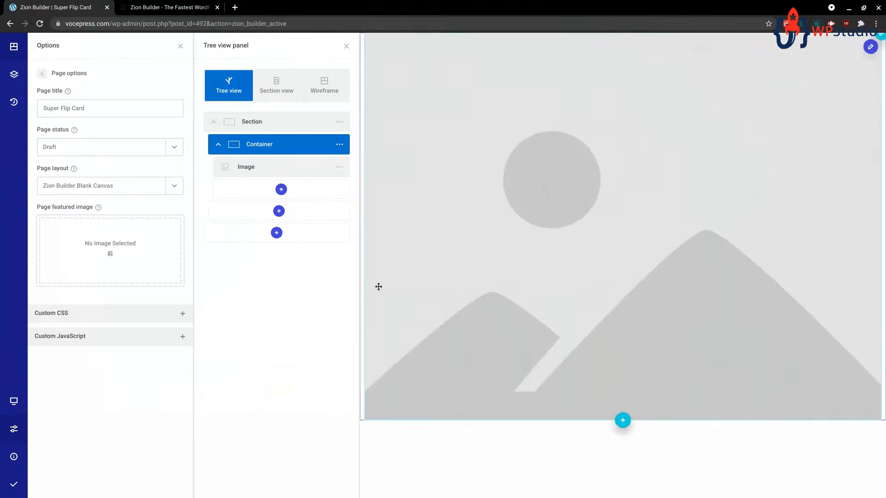
Add a second Image element inside the Container, below the existing image.
left_click(253, 169)
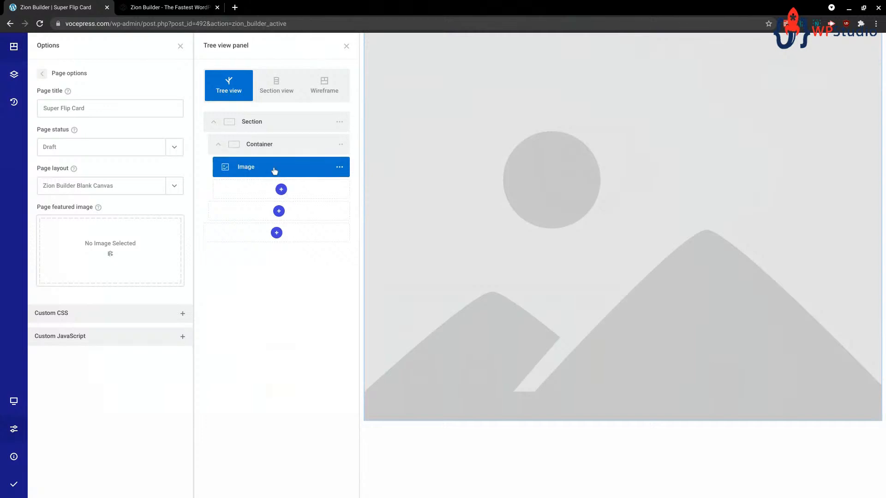
left_click(256, 147)
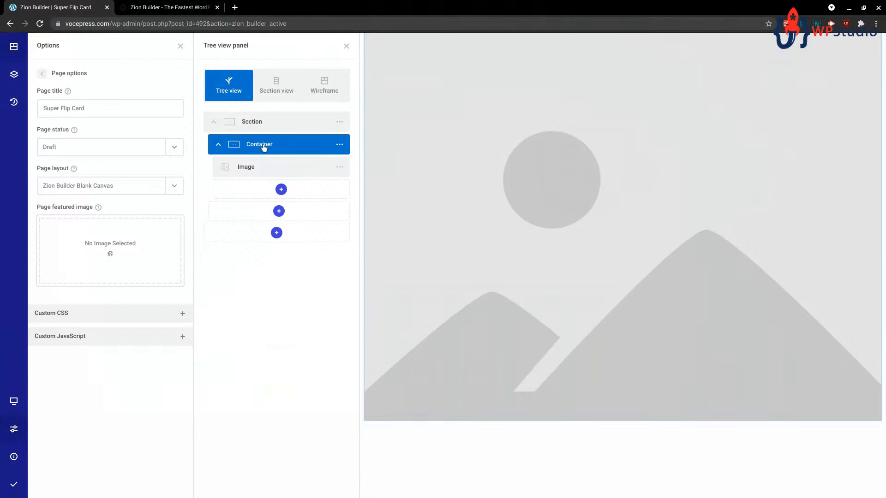
left_click(282, 190)
left_click(446, 96)
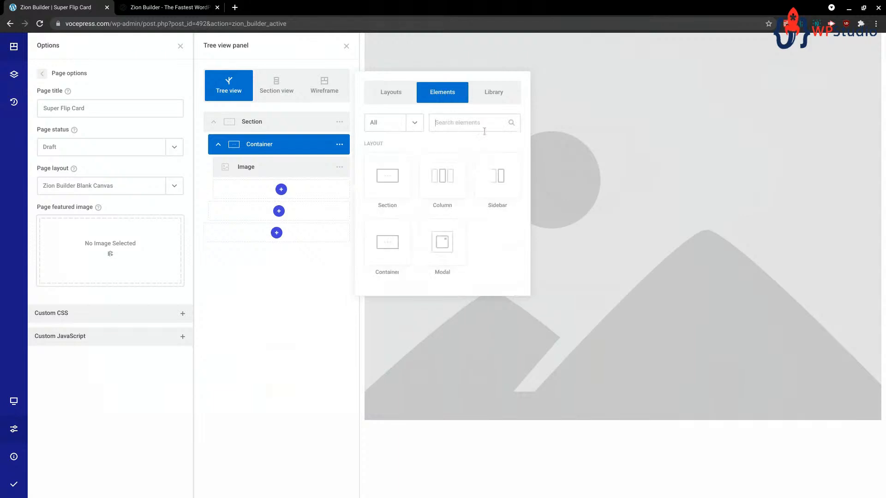
scroll(505, 201, "down", 3)
scroll(505, 201, "down", 5)
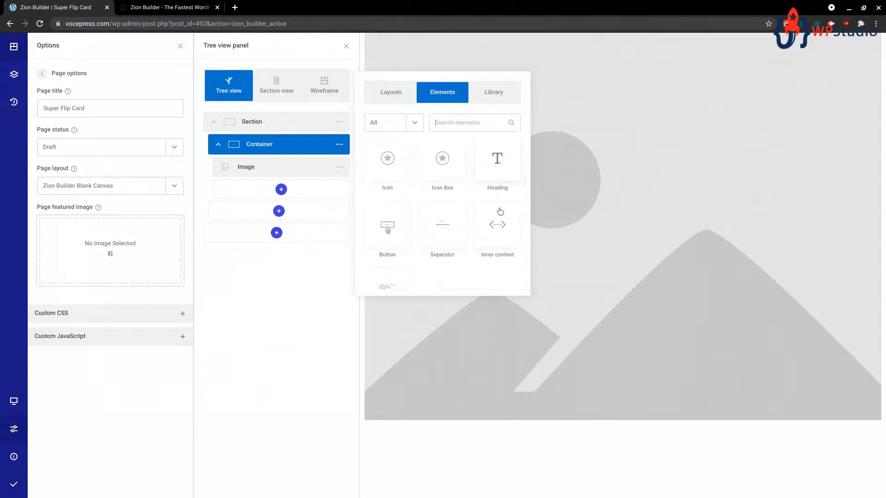
scroll(499, 210, "up", 3)
left_click(496, 198)
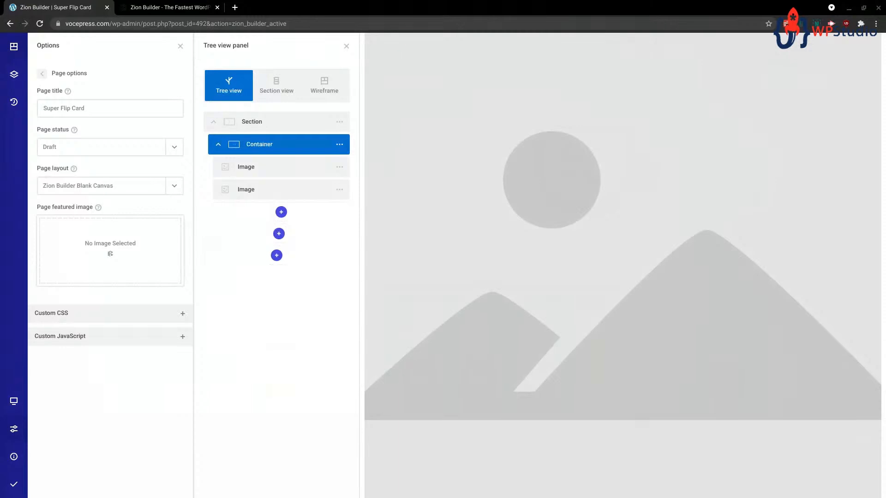
Open the element options of the first Image in the Container.
left_click(286, 171)
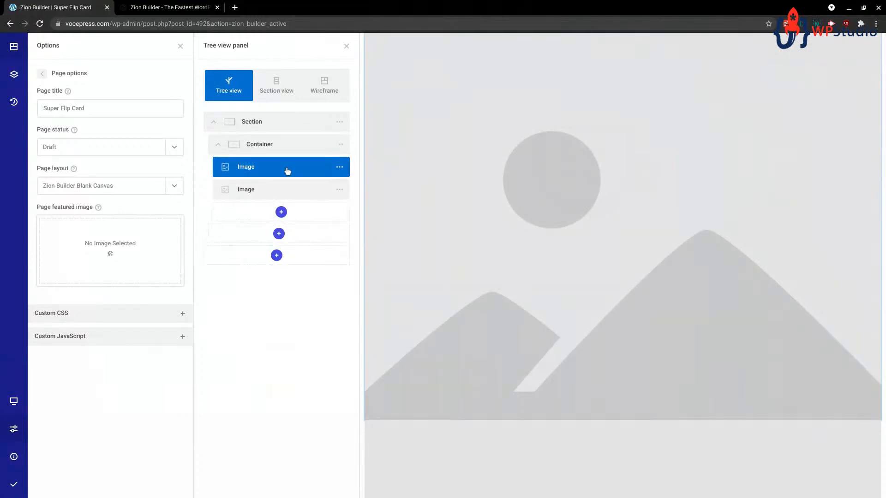
right_click(284, 168)
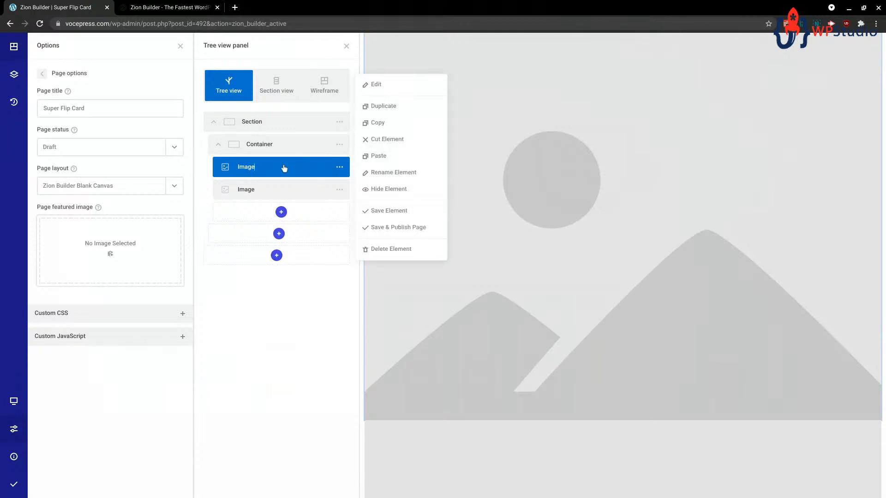
left_click(386, 85)
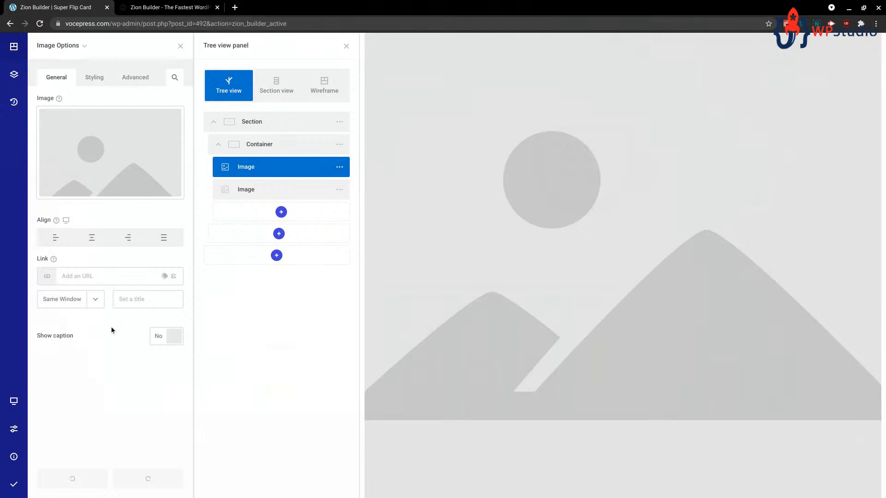
scroll(609, 247, "down", 4)
scroll(607, 328, "up", 5)
scroll(606, 332, "down", 2)
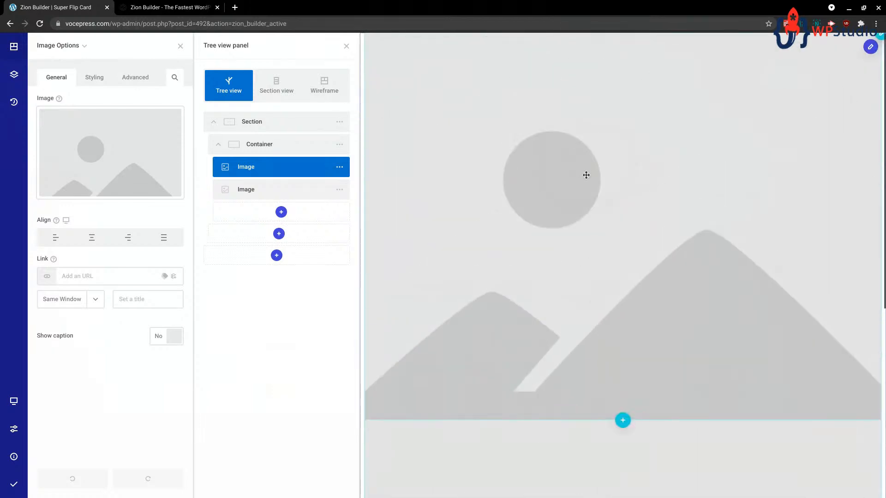
scroll(597, 206, "up", 3)
scroll(604, 232, "down", 3)
Try client-02.png from the media library as the first image's picture and remove it again.
left_click(119, 155)
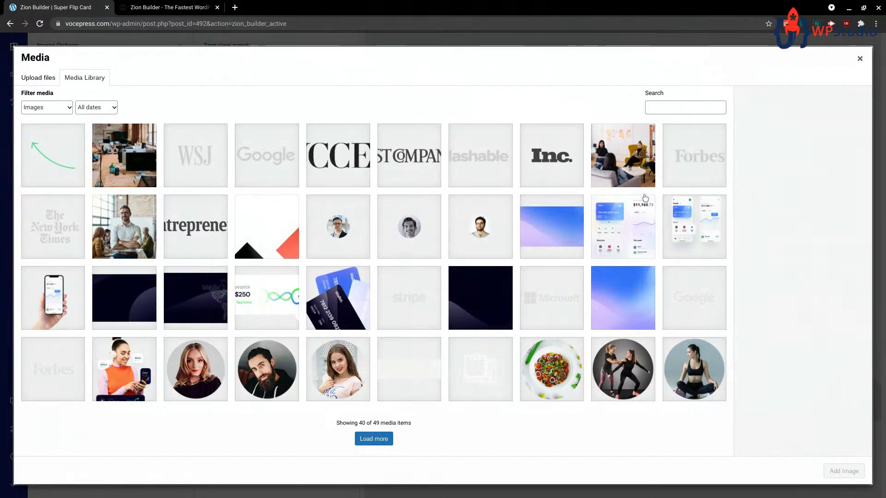
left_click(273, 371)
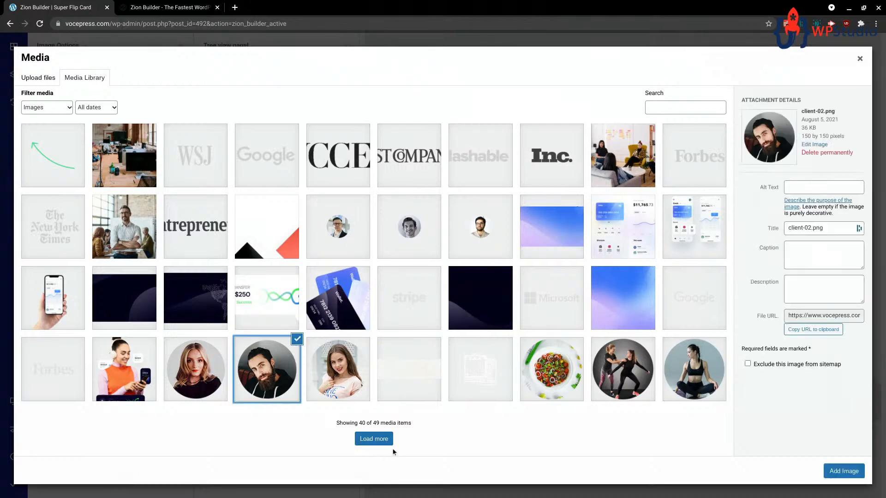
left_click(855, 473)
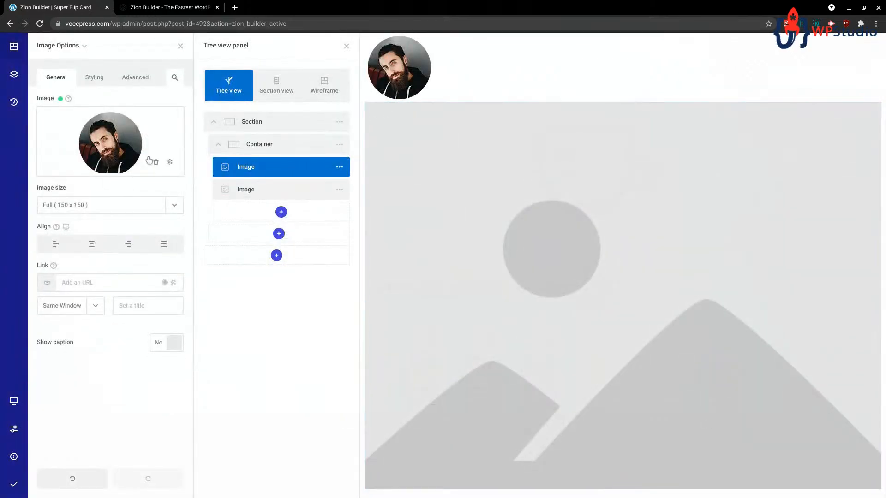
left_click(156, 165)
Load more media library items and set the first image to vladstudio_coffee_station_wallpaper-1.jpg.
left_click(119, 166)
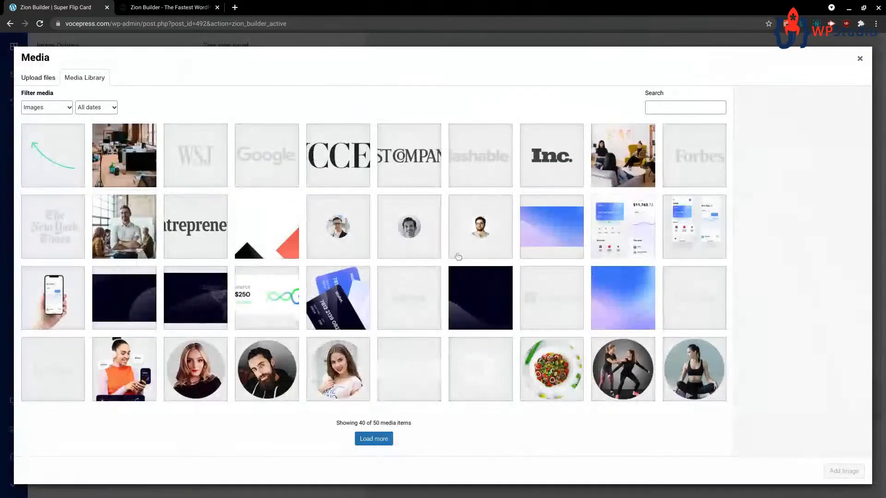
left_click(377, 443)
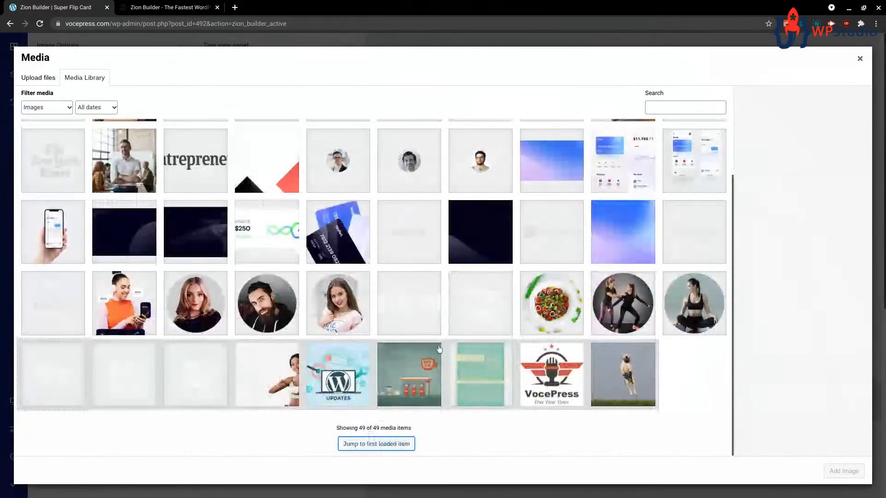
left_click(395, 376)
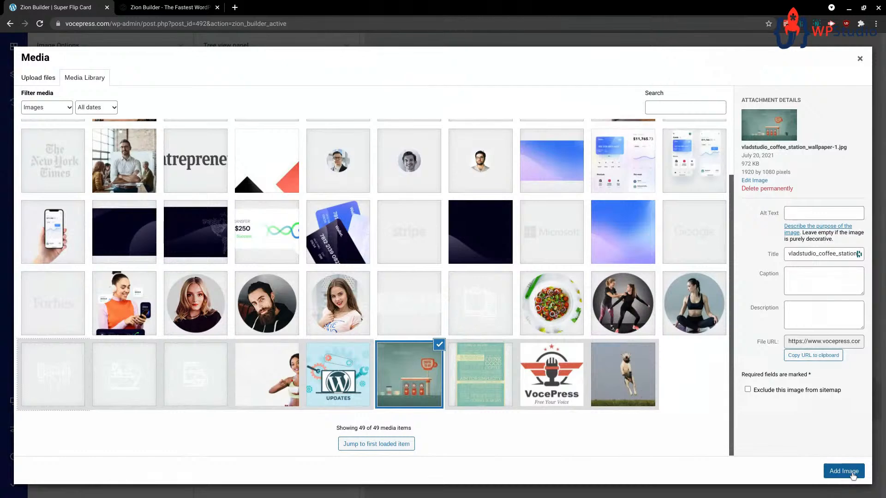
left_click(843, 470)
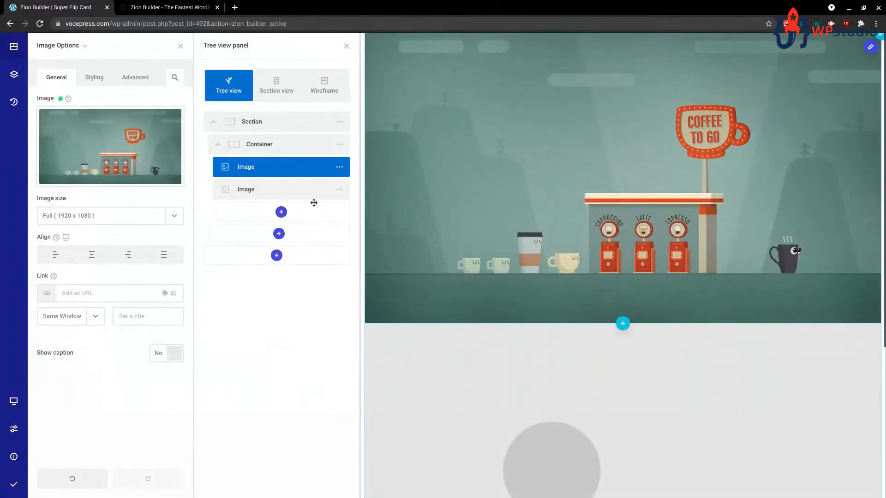
Edit the second Image element and set its picture to jumpingdog.jpg from the media library.
left_click(277, 192)
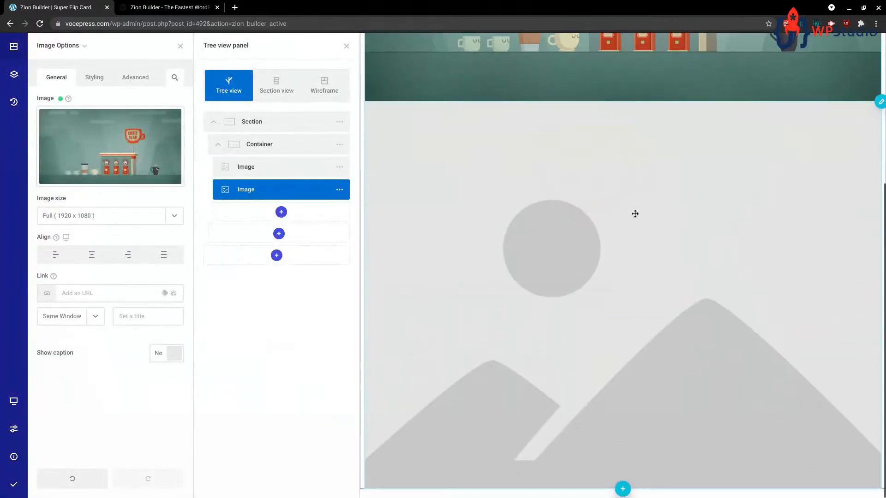
right_click(274, 193)
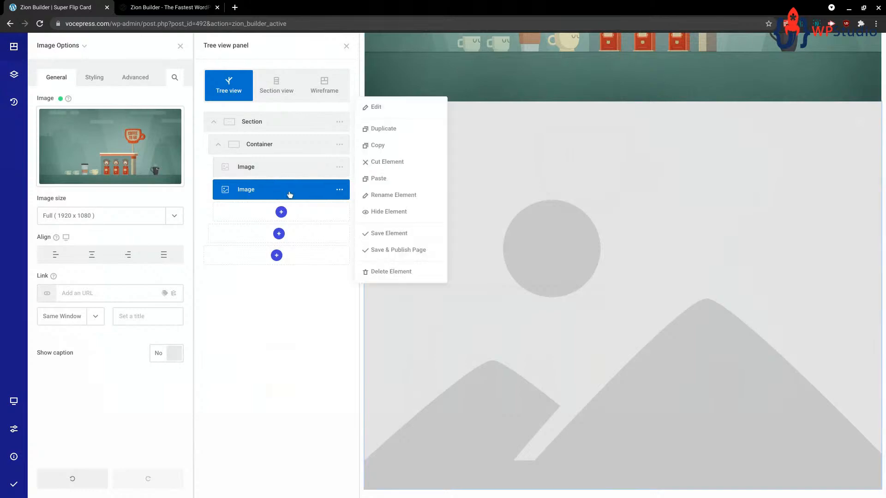
left_click(393, 110)
left_click(125, 176)
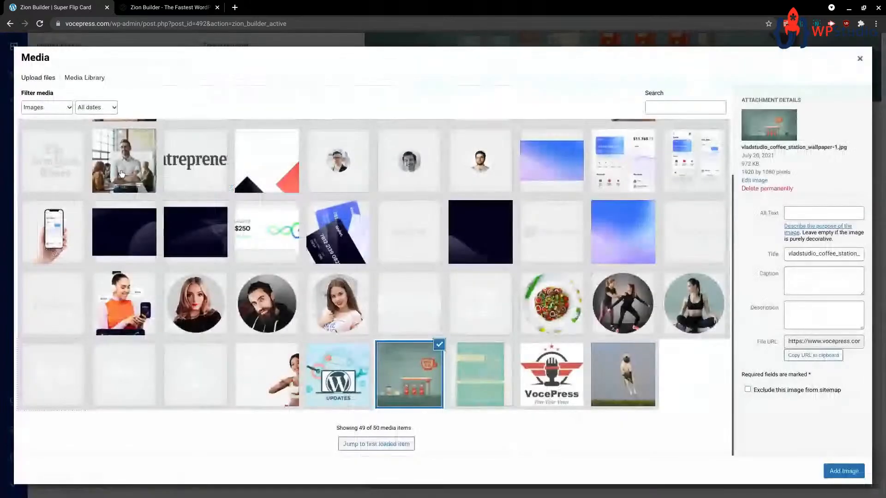
left_click(622, 374)
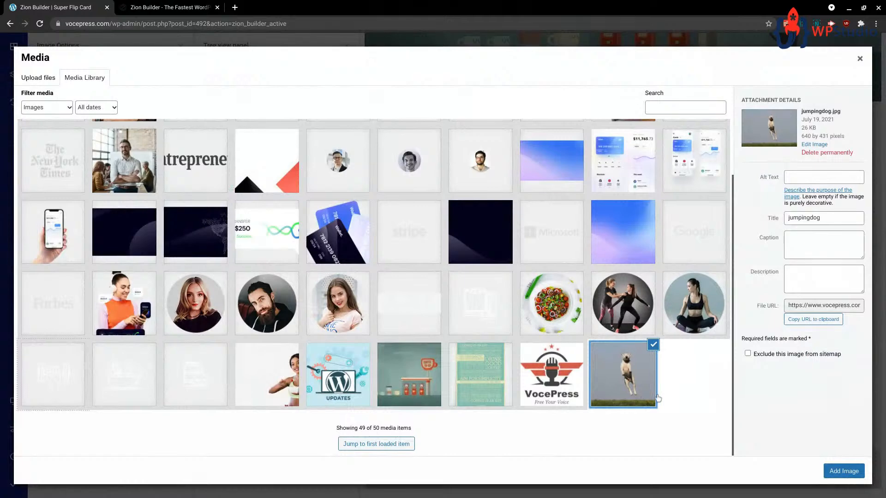
left_click(843, 471)
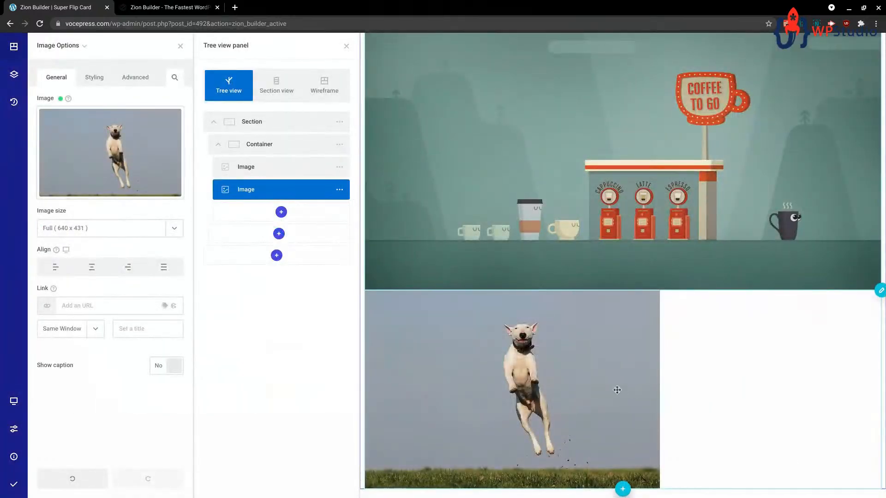
scroll(508, 295, "up", 1)
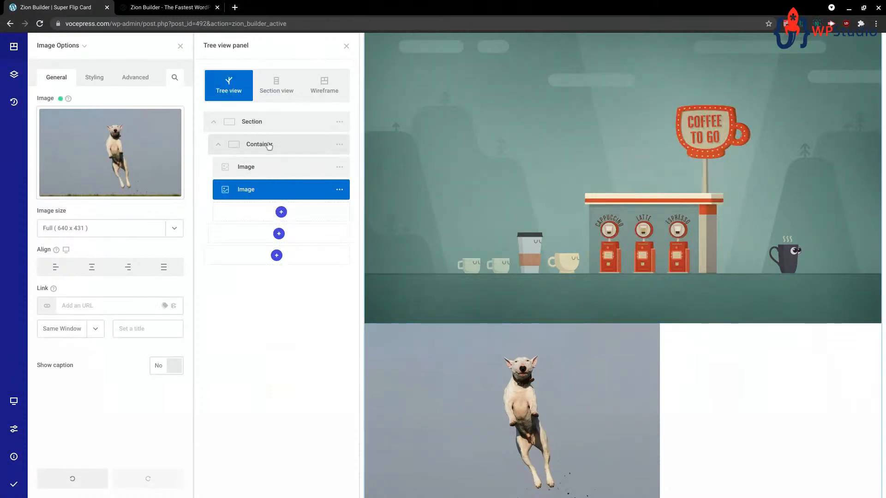
Open the Section's advanced options and expand its Custom CSS editor.
mouse_move(56, 119)
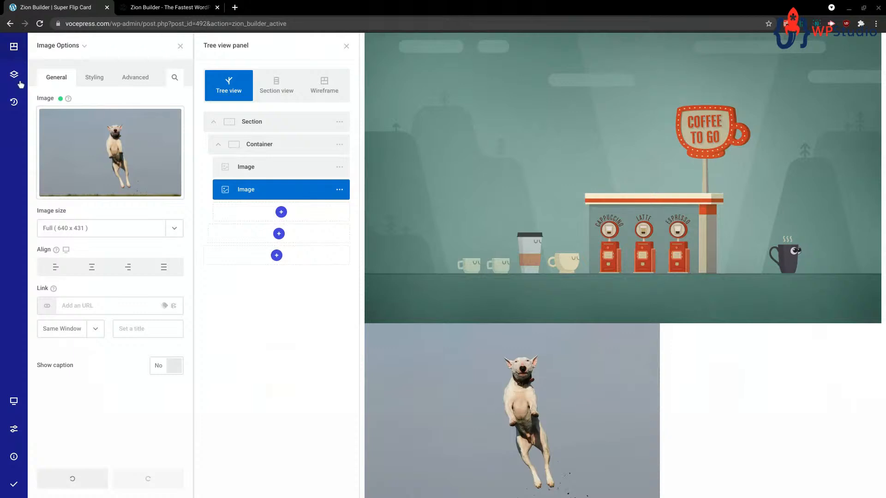
left_click(272, 122)
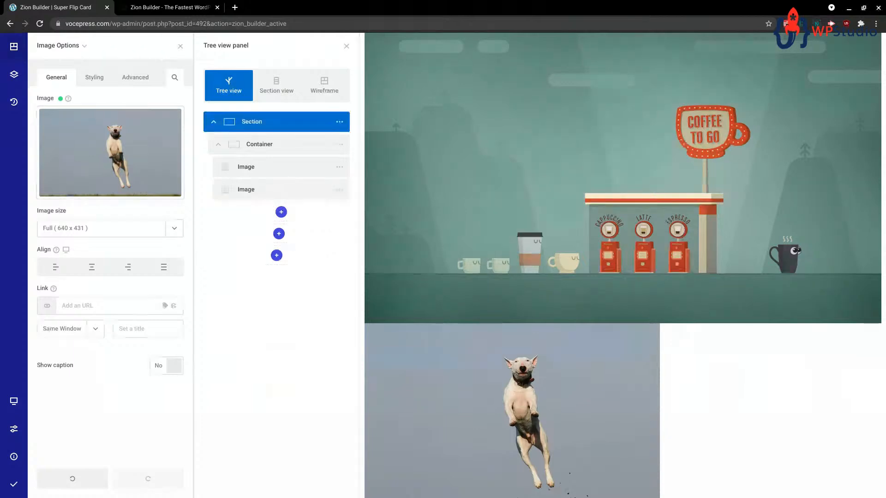
left_click(339, 122)
left_click(311, 145)
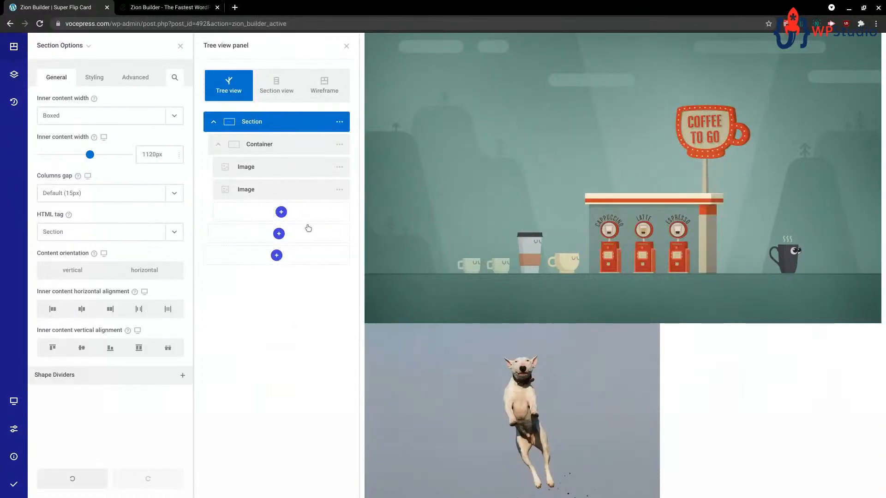
left_click(135, 77)
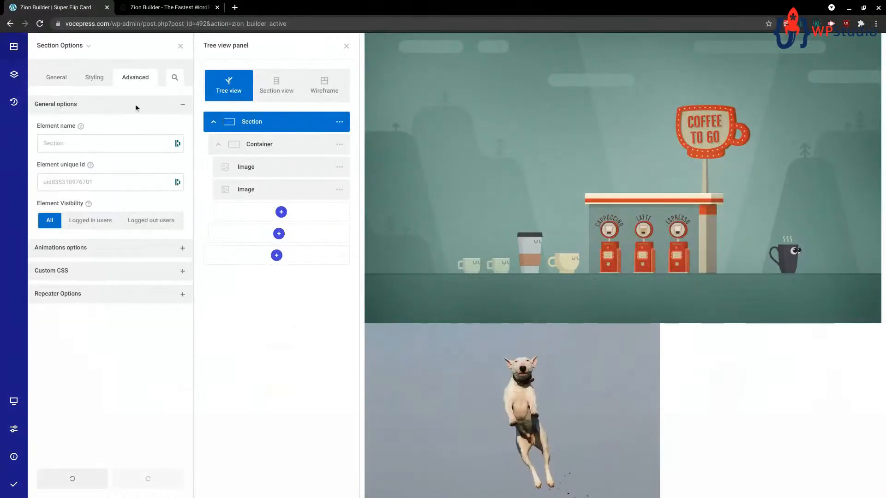
left_click(130, 272)
scroll(130, 272, "down", 1)
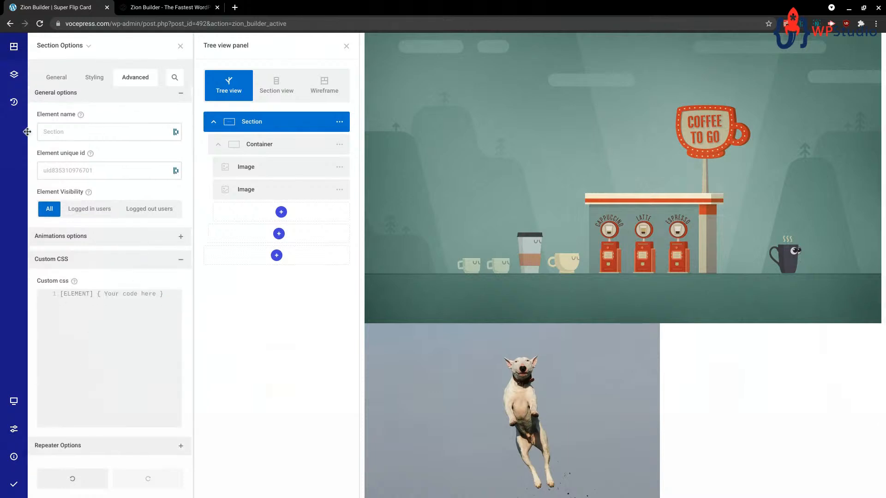
Set the Section's element unique id to flip-box.
left_click(103, 177)
left_click(100, 303)
left_click(64, 171)
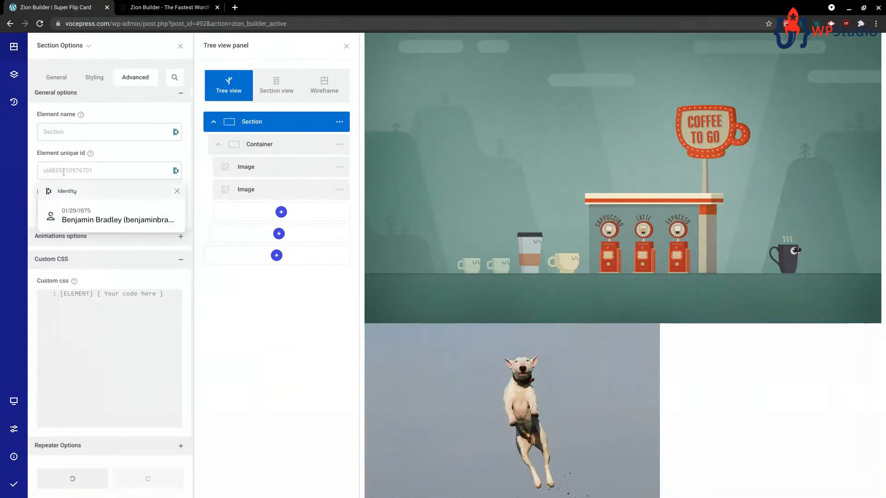
type("flip-box")
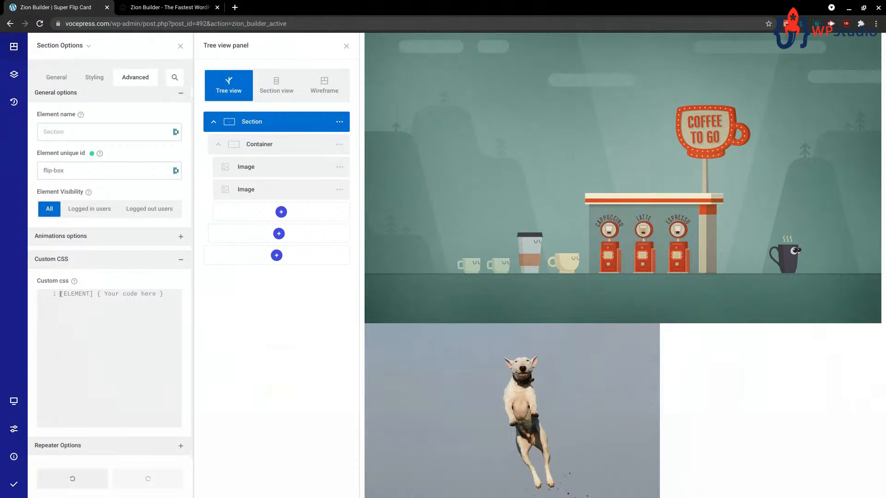
Write an [ELEMENT] rule in the Section's custom CSS that sets width:300px;.
left_click(85, 306)
type("[ELEMENT]")
type("{")
type("width:")
type("300px;")
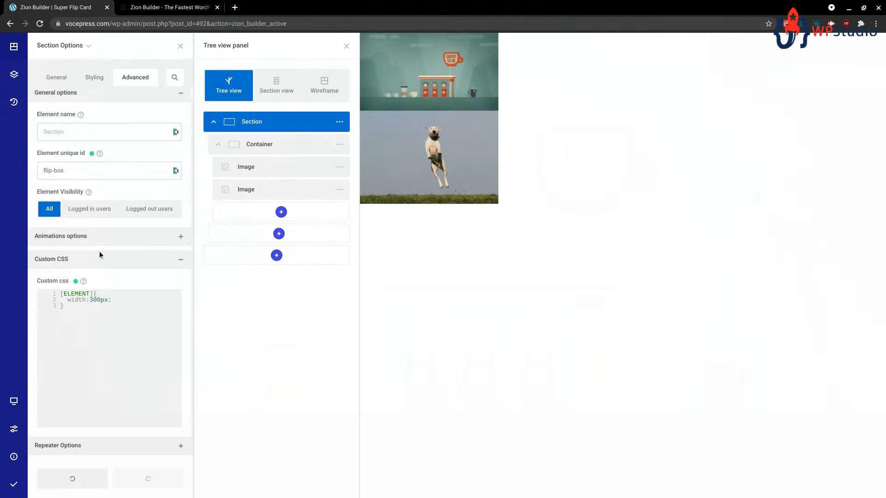
Add height:200px; and border:1px solid #ddd to the Section's [ELEMENT] rule.
key("Return")
type("height:200px;   ")
type("border:1px")
type(" solid #ddd")
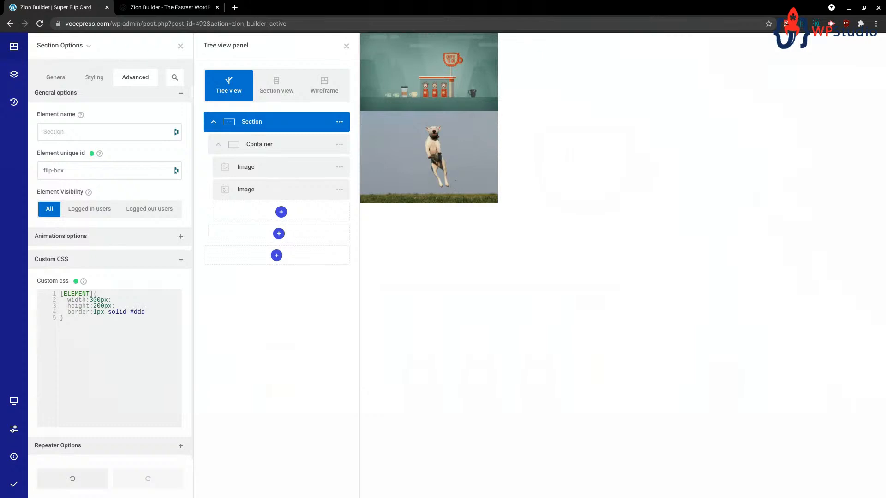
Try #000 as the border colour in the Section's [ELEMENT] rule.
key("BackSpace")
key("BackSpace")
key("BackSpace")
key("BackSpace")
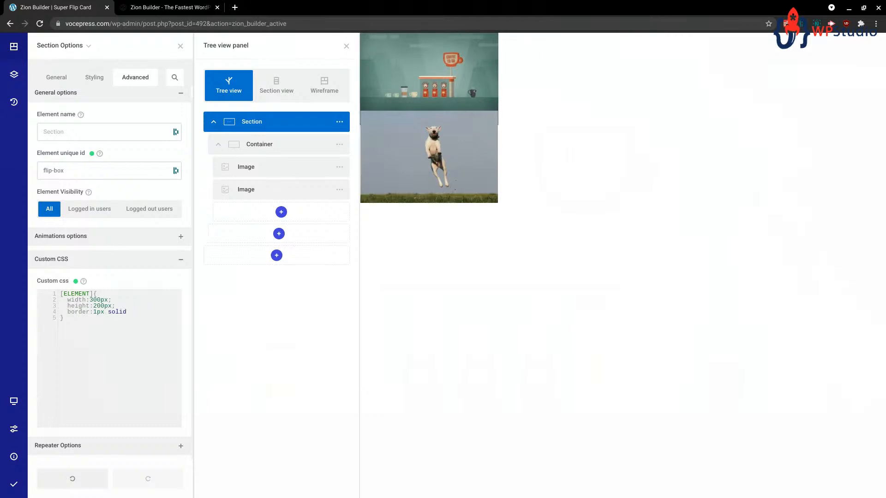
type("#000")
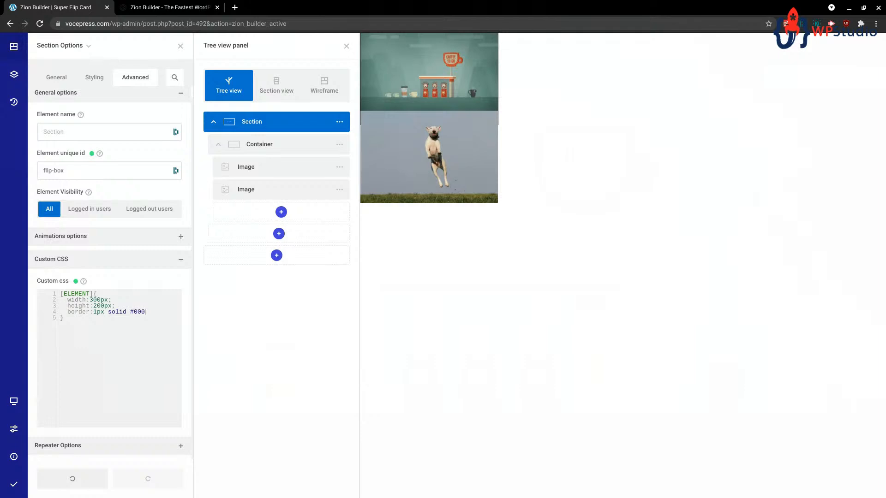
Set the border colour to #ddd; and add background-color:transparent; to the Section's [ELEMENT] rule.
key("BackSpace")
key("BackSpace")
key("BackSpace")
key("BackSpace")
type("#ddd;")
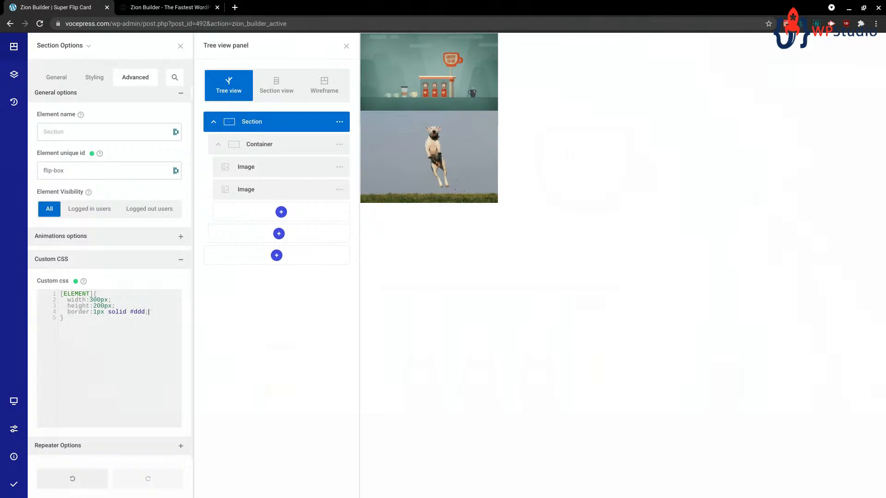
key("Return")
type("background-color:transparent;")
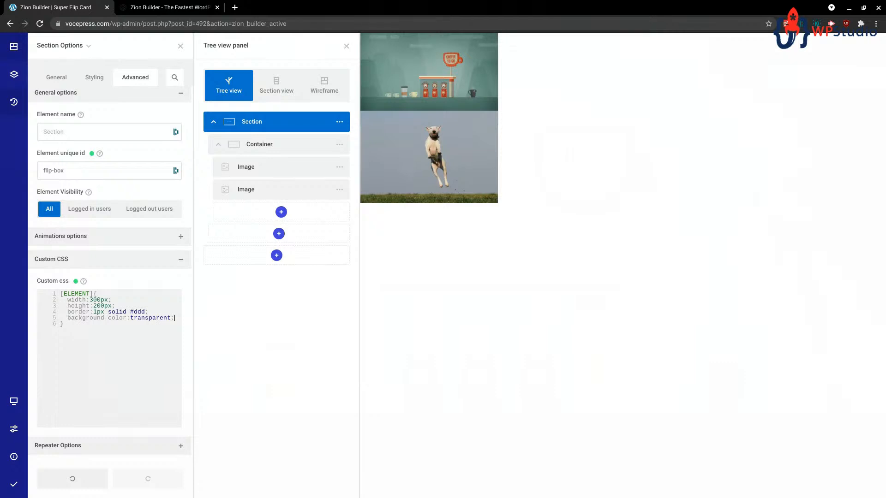
Add perspective: 1000px; to the Section's [ELEMENT] rule.
key("Return")
type("perspective:")
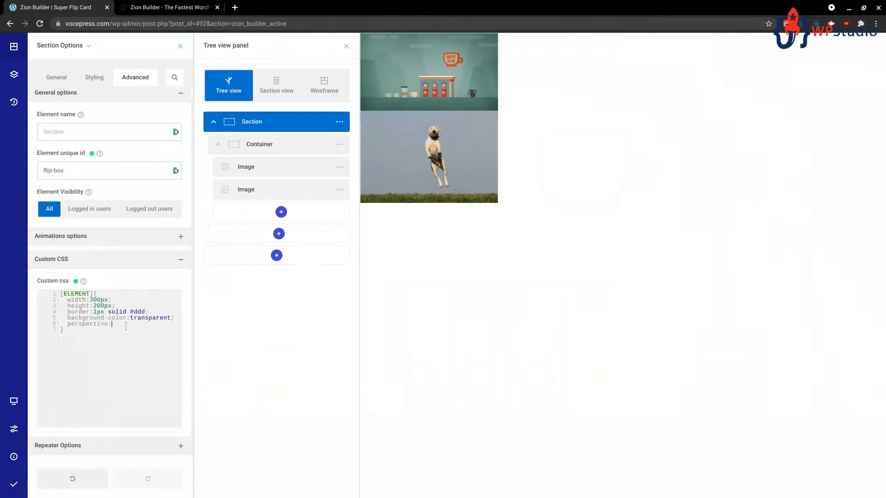
type("1000px;")
Open the Container's custom CSS and enter the [ELEMENT] selector.
left_click(268, 144)
right_click(268, 144)
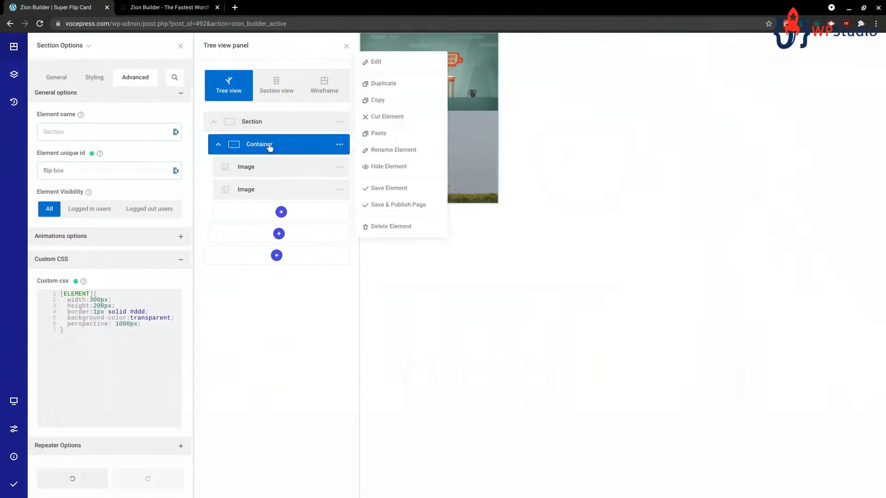
left_click(389, 61)
left_click(104, 260)
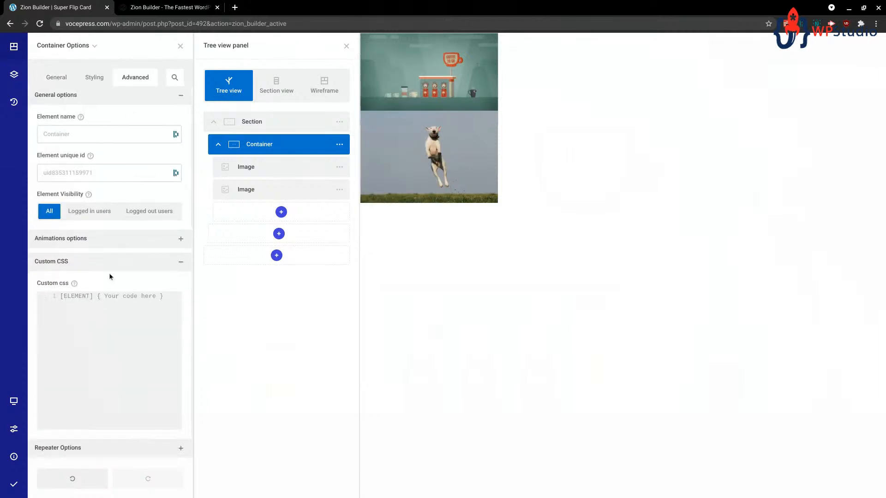
left_click(111, 308)
type("[")
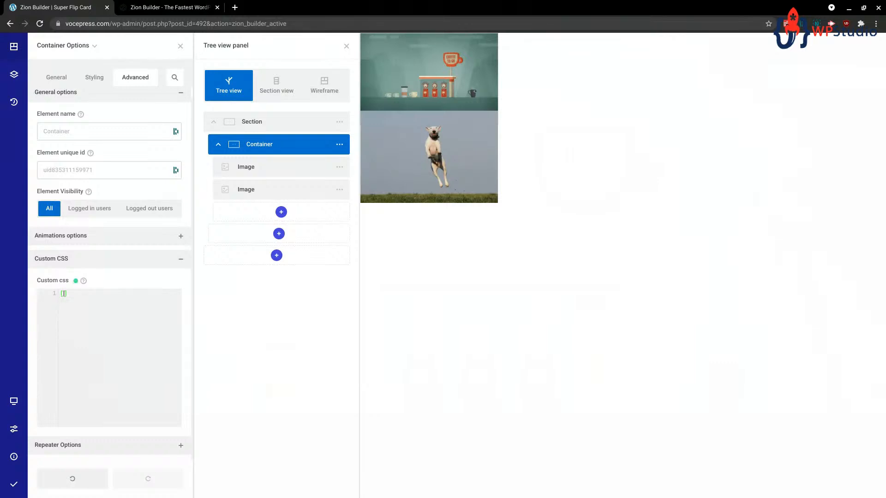
type("ELEMENT")
Set the Container's unique id to flip-box-inner.
left_click(53, 169)
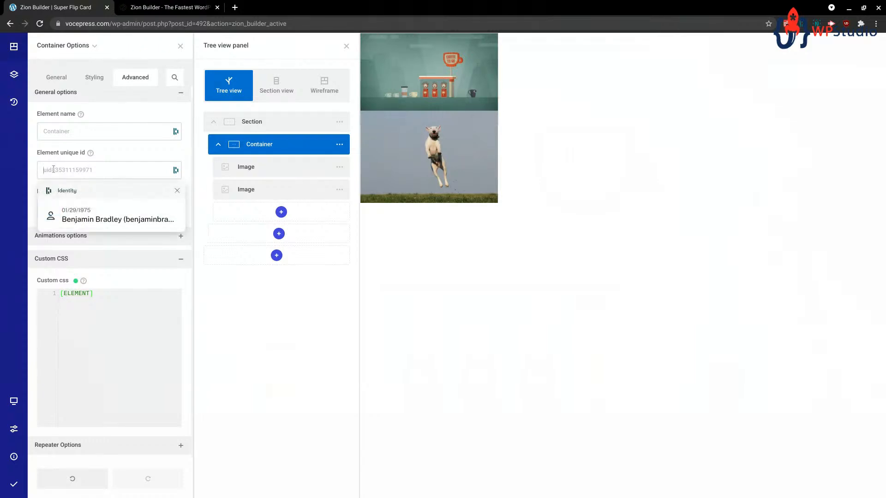
type("flip-box")
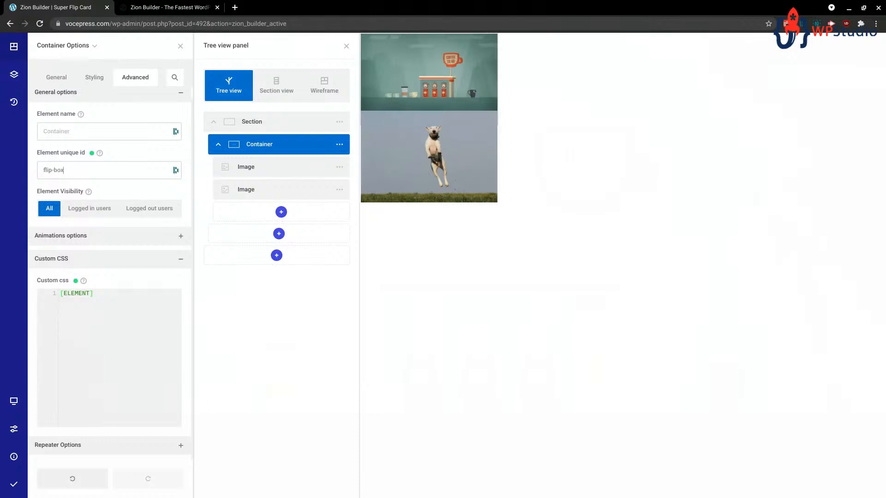
type("-inner")
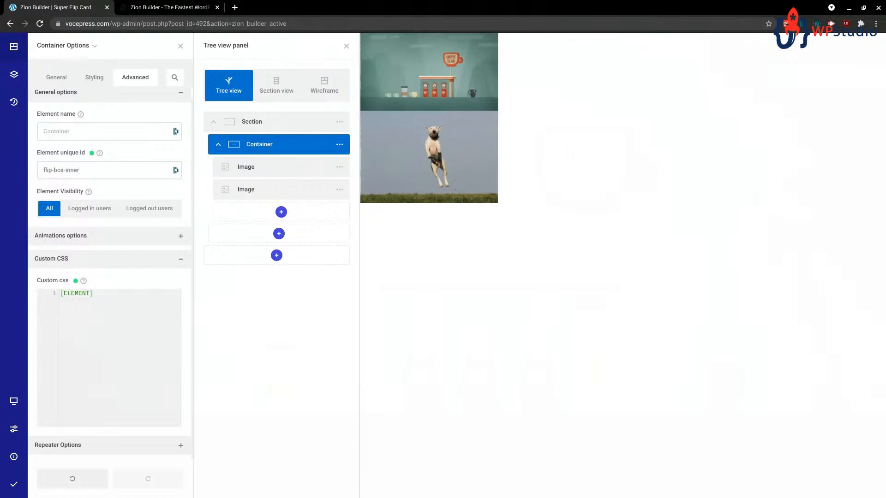
Open the Container's [ELEMENT] rule body and add width:100% and height:100%.
left_click(98, 293)
type("{")
key("Return")
type("width:100%")
key("Return")
type("h")
key("BackSpace")
key("BackSpace")
key("BackSpace")
type("height:")
type("100%")
Add text-align:center; and position: relative; to the Container's [ELEMENT] rule.
type("text-al")
type("ign:")
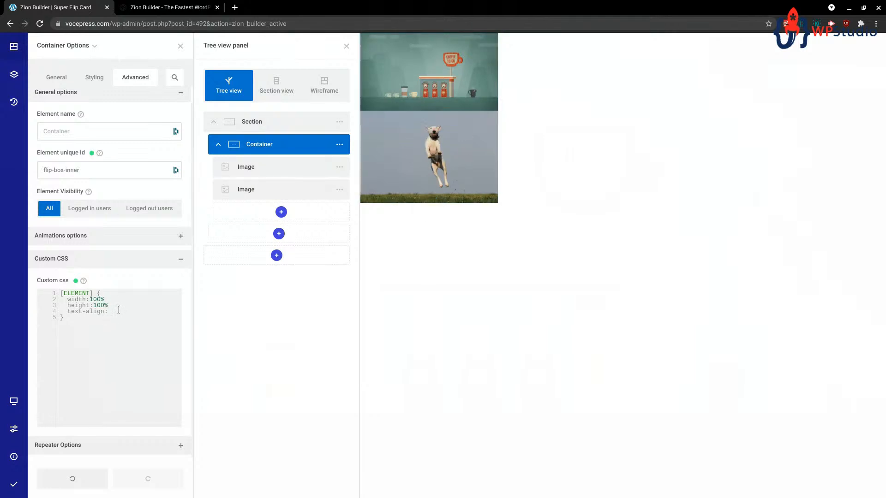
type("center;")
key("Return")
type("position: relative;")
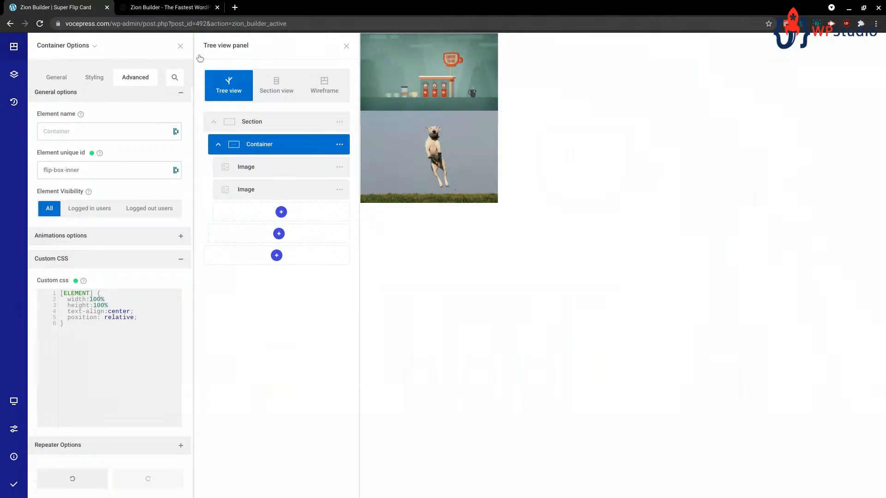
left_click(74, 322)
Write an [ELEMENT] rule in the first Image's custom CSS that sets position:absolute;.
right_click(364, 77)
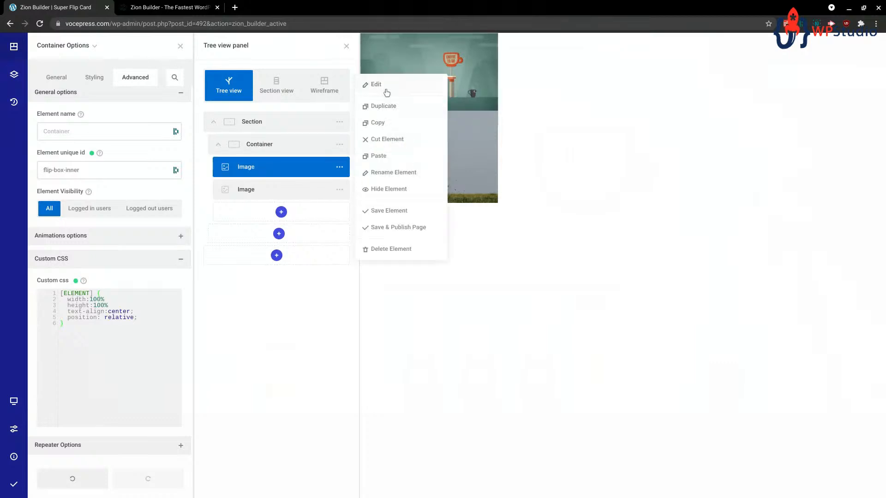
left_click(386, 86)
left_click(135, 77)
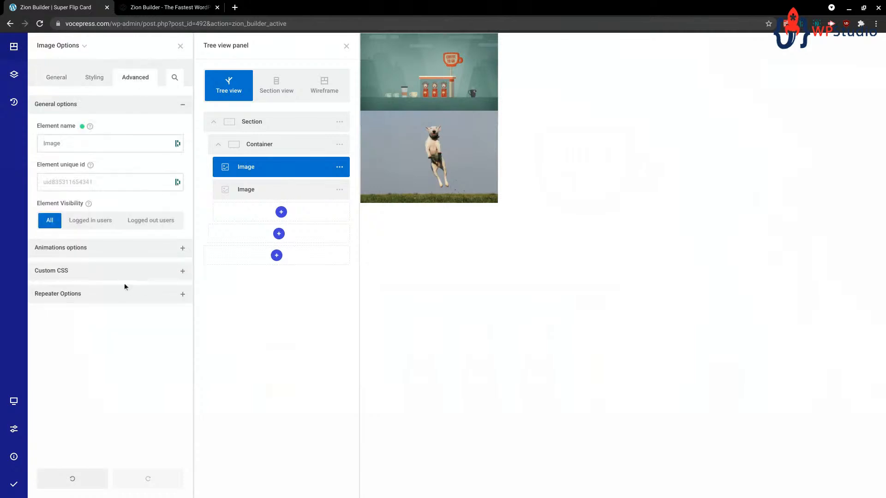
left_click(134, 272)
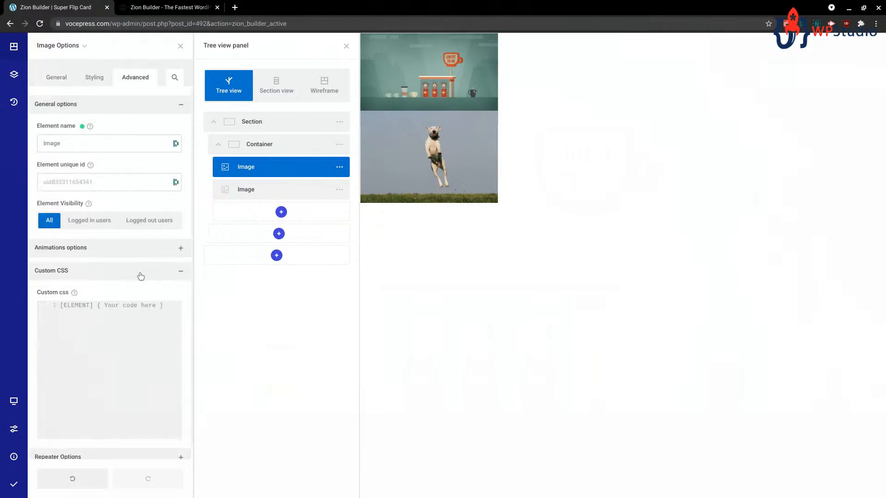
left_click(96, 315)
type("[ELEMENT]")
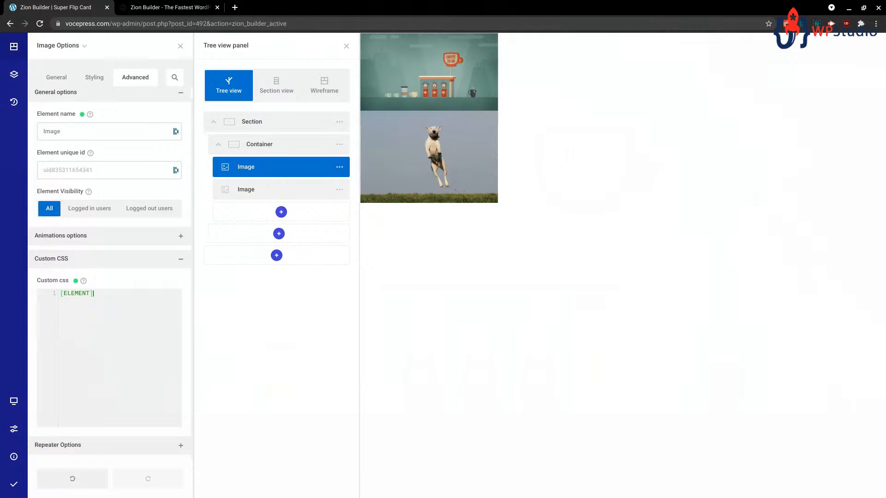
type("{   ")
type("position:absolu")
type("te;")
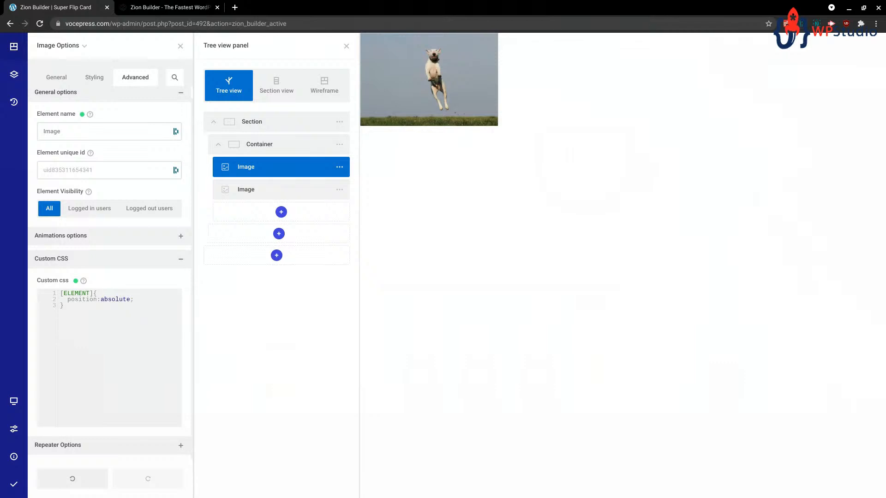
key("Return")
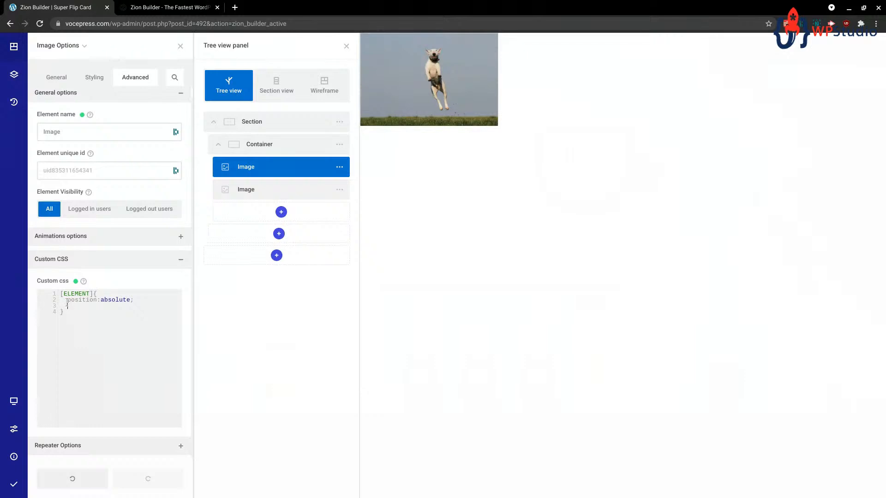
Try commenting out position:absolute; with // in the first Image's rule, and restore the declaration.
type("//")
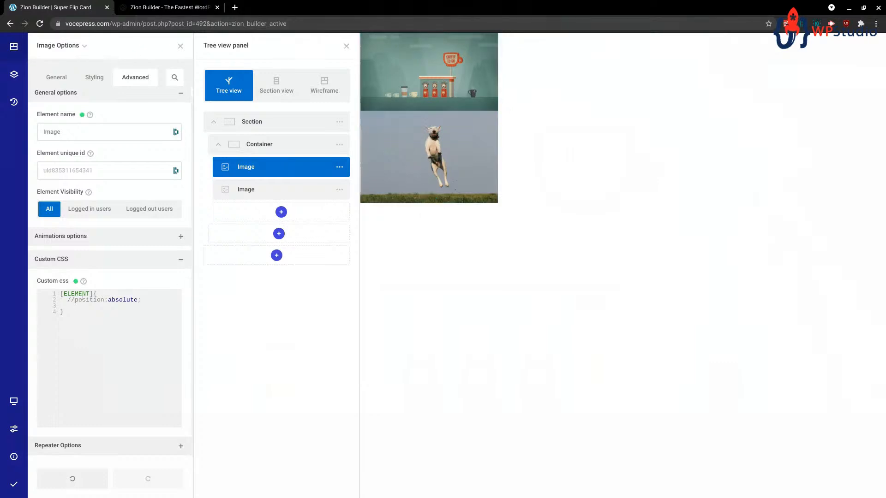
key("BackSpace")
key("BackSpace")
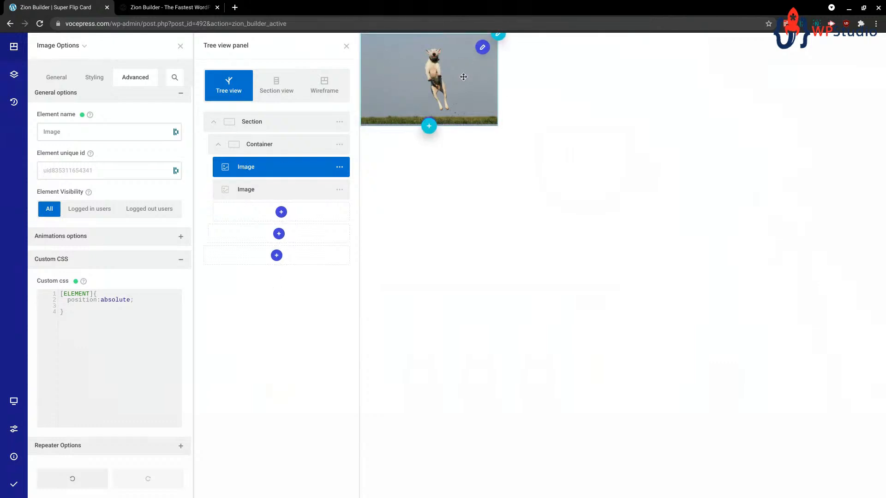
Add height:100%; and width:100%; to the first Image's [ELEMENT] rule.
left_click(75, 310)
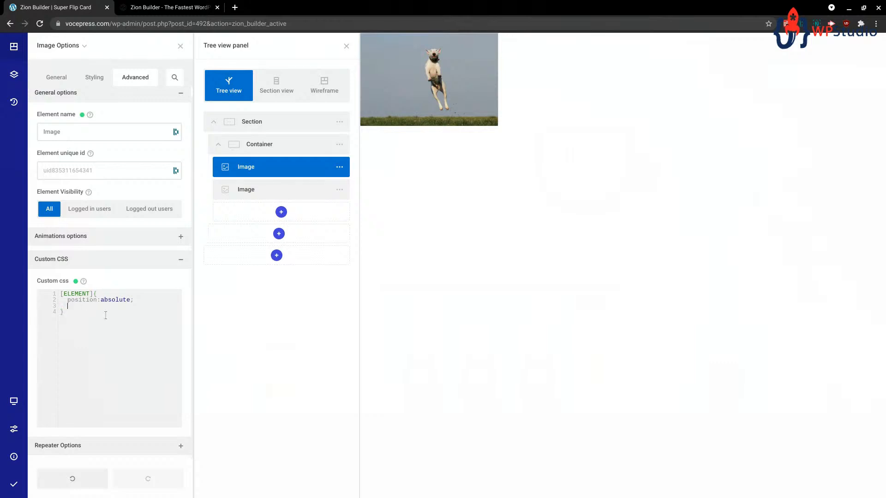
type("height:100%;")
key("Return")
type("width:100%;")
key("Return")
Add backface-visibility:hidden; and -webkit-backface-visibility:hidden; to the first Image's [ELEMENT] rule, correcting any misspelling.
type("backface-visiblity")
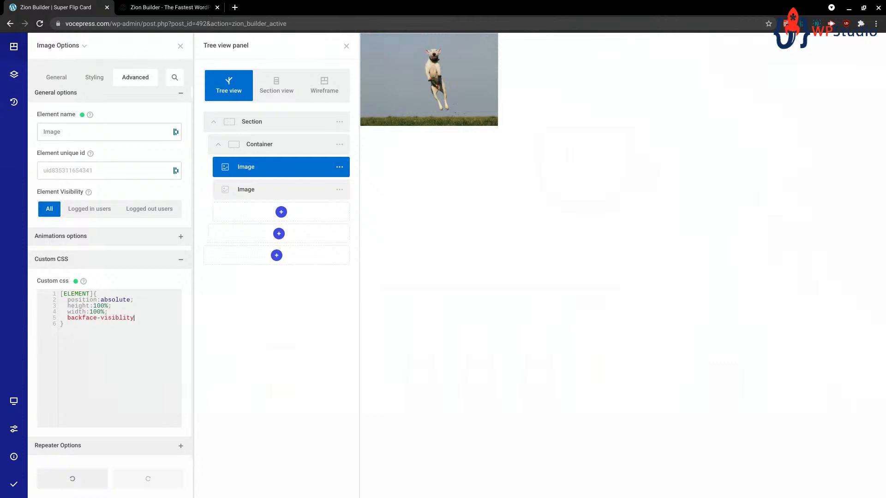
type(":")
type("hidden;")
type("we")
type("bkitr")
key("BackSpace")
type("-backface-visiblity")
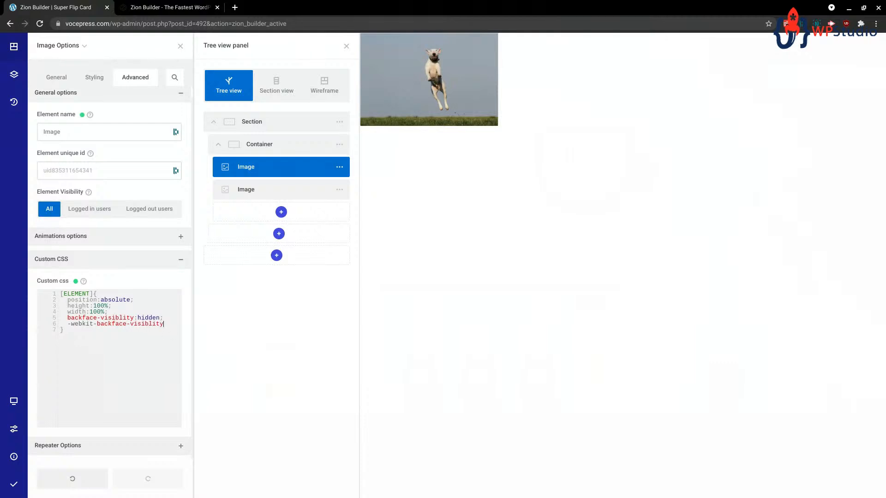
key("BackSpace")
key("BackSpace")
key("BackSpace")
key("BackSpace")
type("il")
type("lity")
type(":hidden;")
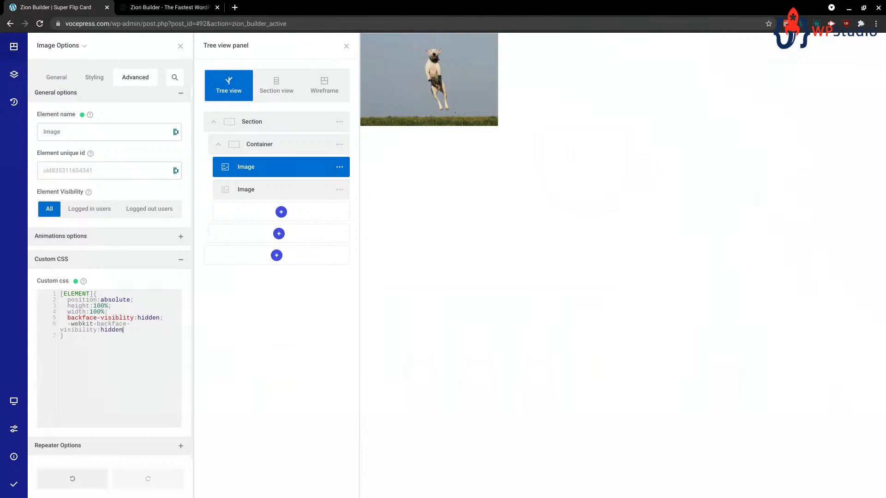
left_click(119, 318)
type("i")
left_click(141, 335)
Copy the first Image's entire custom CSS rule into the second Image's custom CSS.
left_click(283, 195)
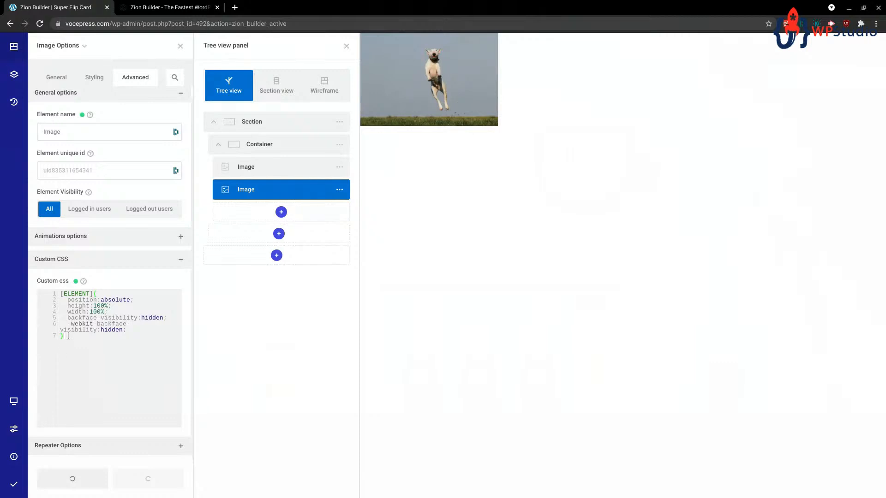
key("ctrl+a")
key("ctrl+c")
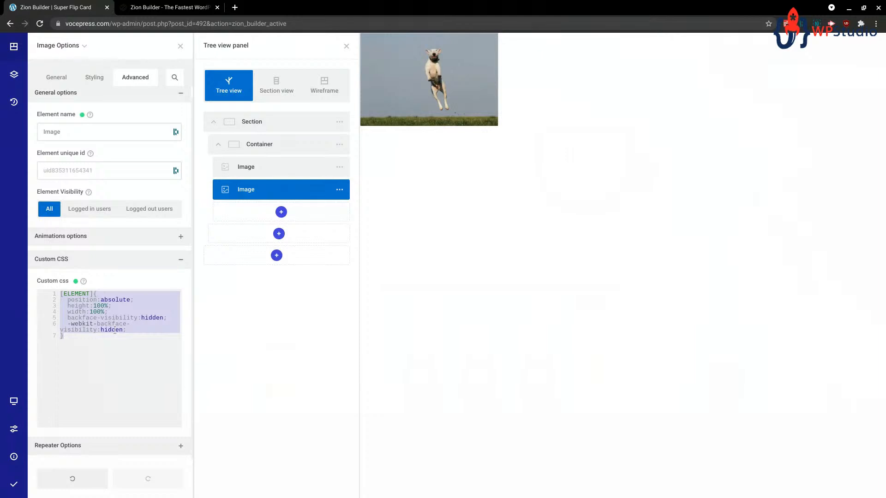
right_click(445, 89)
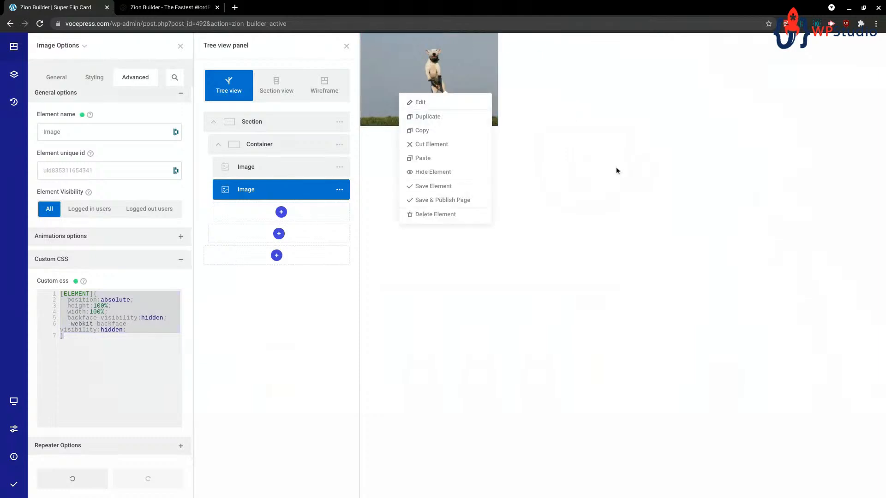
left_click(462, 270)
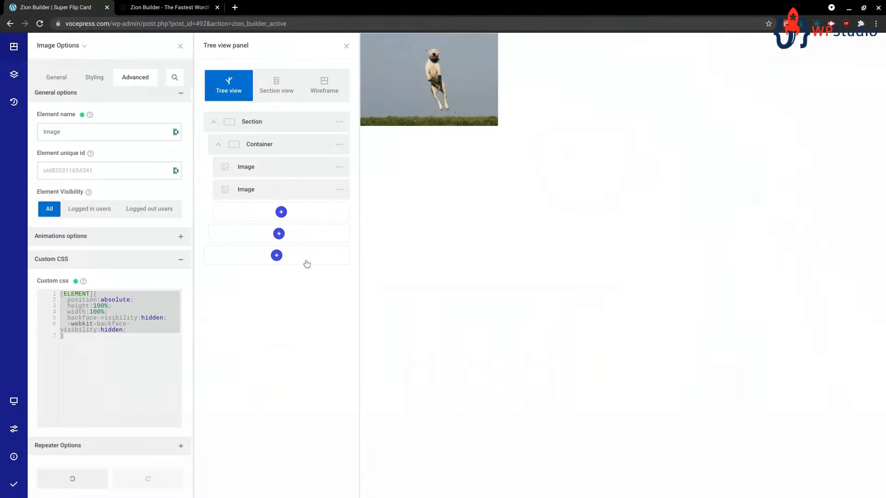
right_click(263, 190)
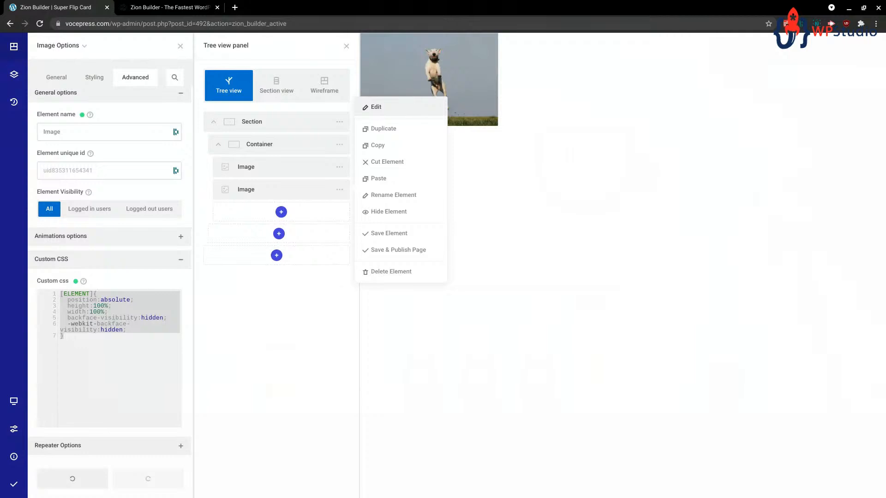
left_click(375, 107)
left_click(133, 79)
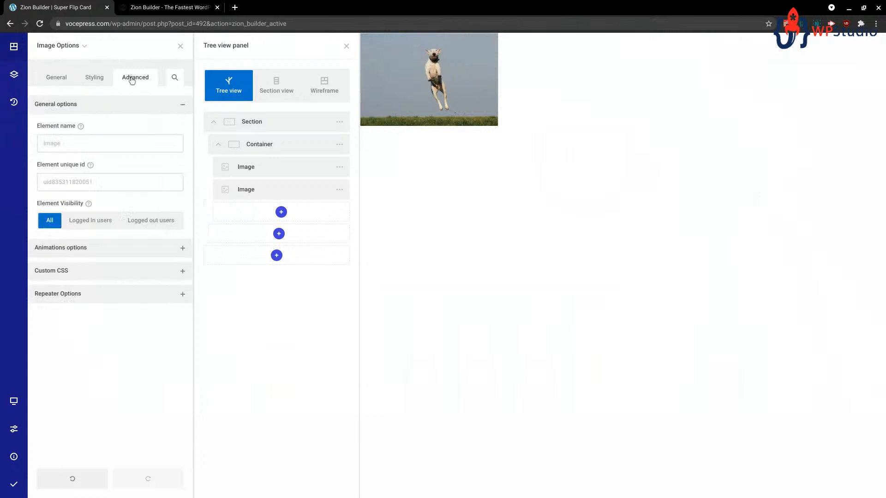
left_click(96, 276)
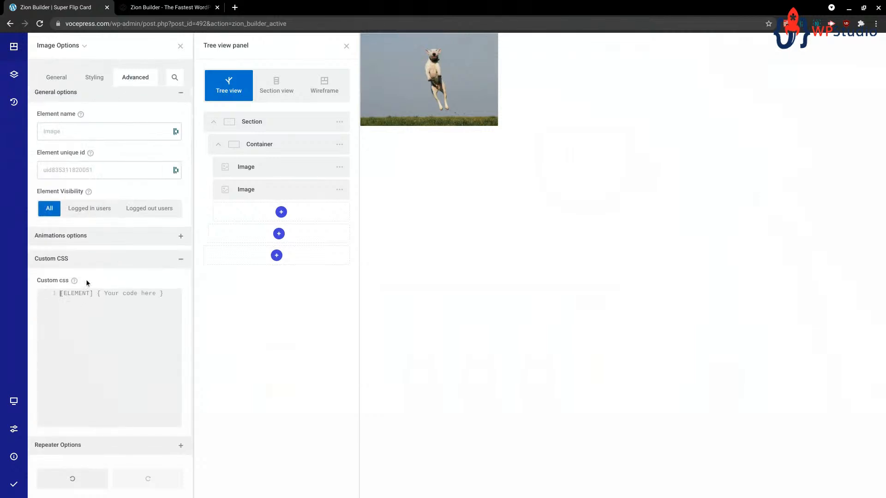
key("ctrl+v")
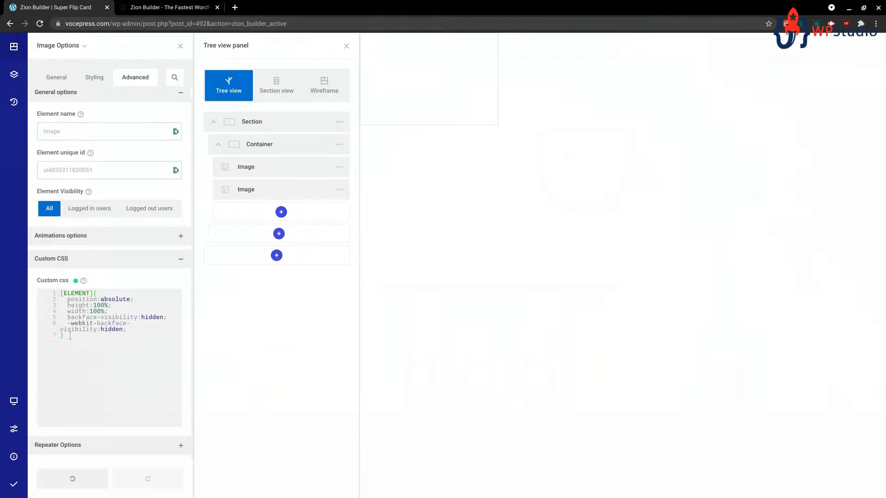
Add a second [ELEMENT] rule to the second Image's custom CSS with transform:rotateY(180deg);.
key("Return")
type("[ELEMENT]{")
key("Return")
type("transfrom")
key("BackSpace")
key("BackSpace")
key("BackSpace")
type("orm:rotateY(180deg")
Add background-color:dodgerblue; and color:#fff; above the transform in the second Image's second rule.
key("Return")
type("background-color:")
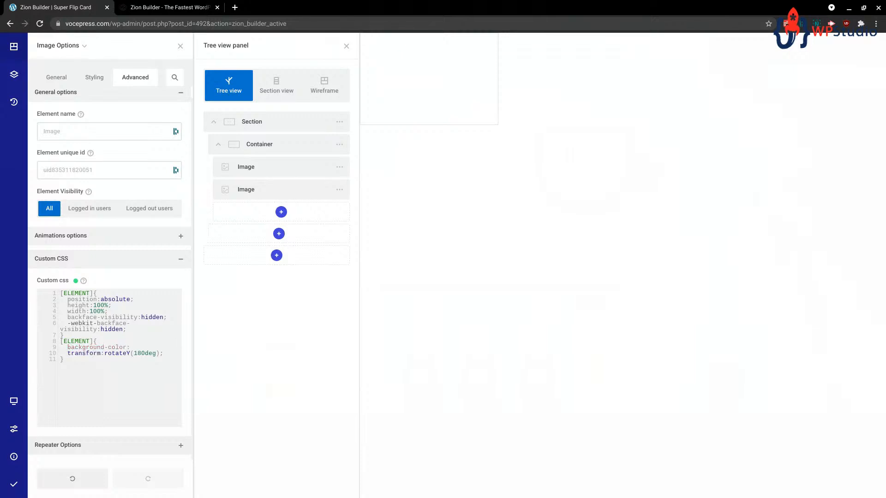
type("dodgerblue;")
key("Return")
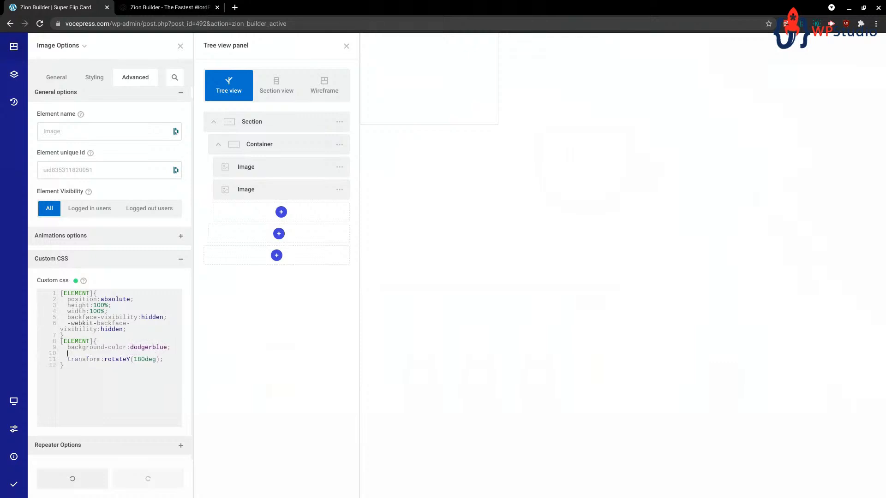
type("color:#fff;")
left_click(127, 367)
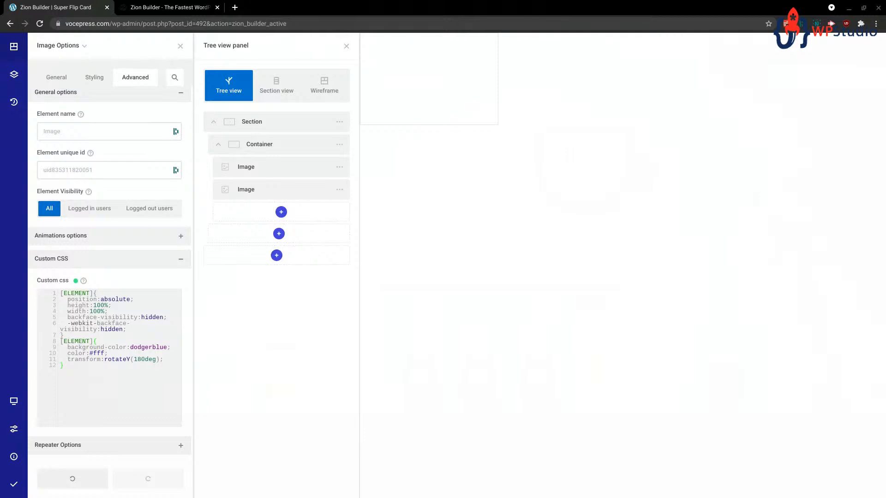
Add transform-style:preserve-3d; and transition: transform 0.8s; to the Container's [ELEMENT] rule.
left_click(278, 144)
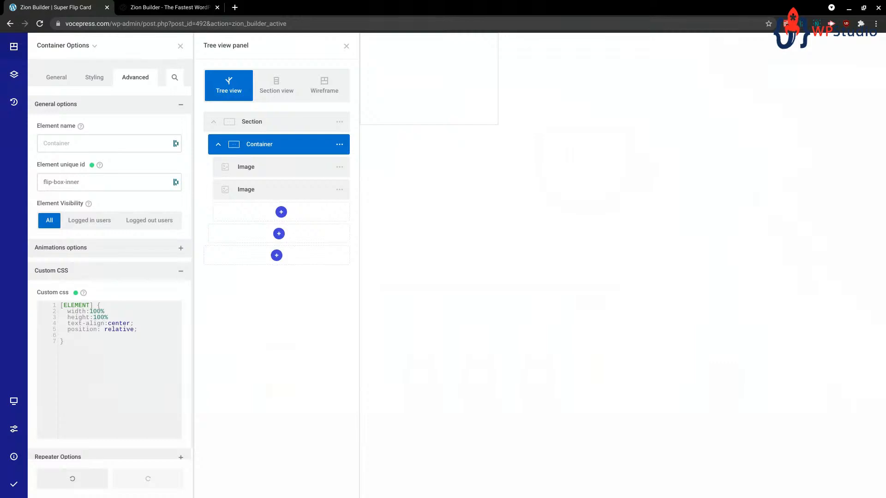
type("ransform-style:preserve-3d;")
key("Return")
type("tras")
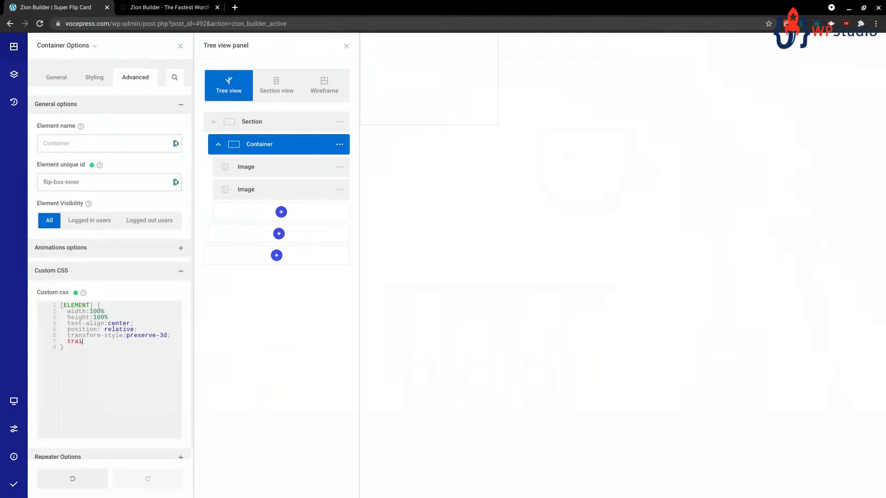
key("BackSpace")
type("nsition: transform 0.8s;")
Add an empty [ELEMENT]:hover #flip-box-inner rule below the existing rule in the Section's custom CSS.
left_click(270, 123)
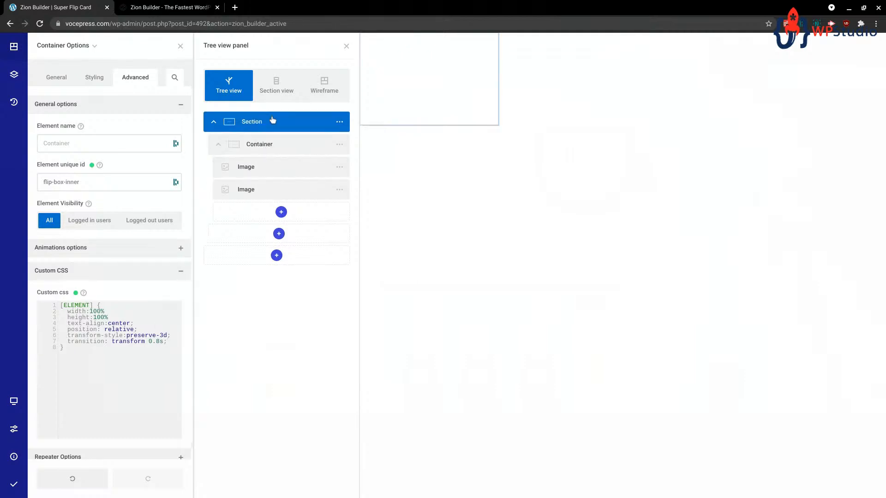
right_click(292, 134)
left_click(302, 143)
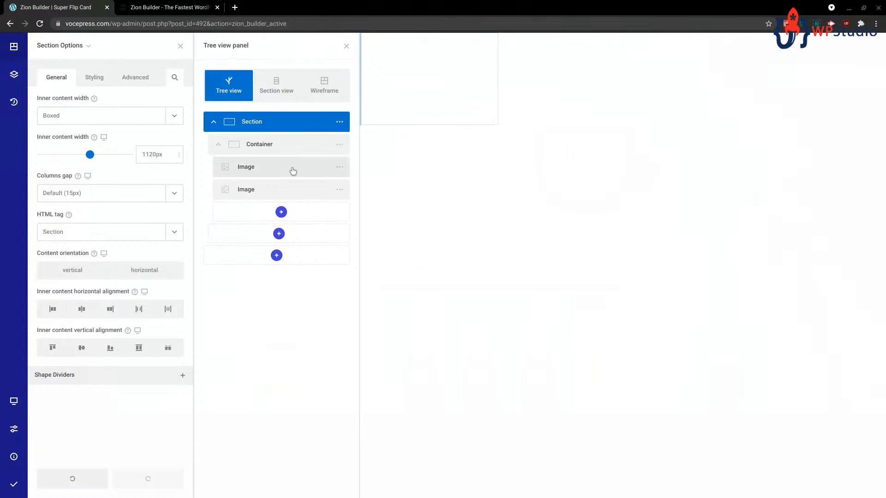
left_click(135, 77)
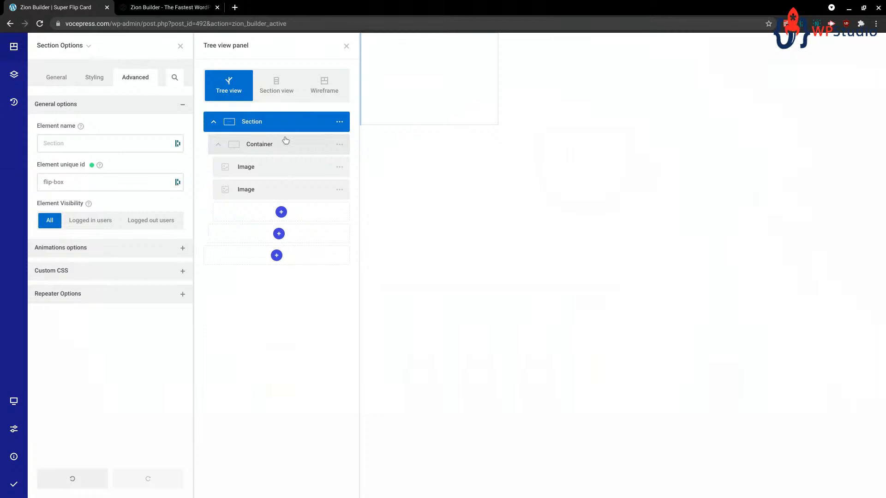
left_click(79, 271)
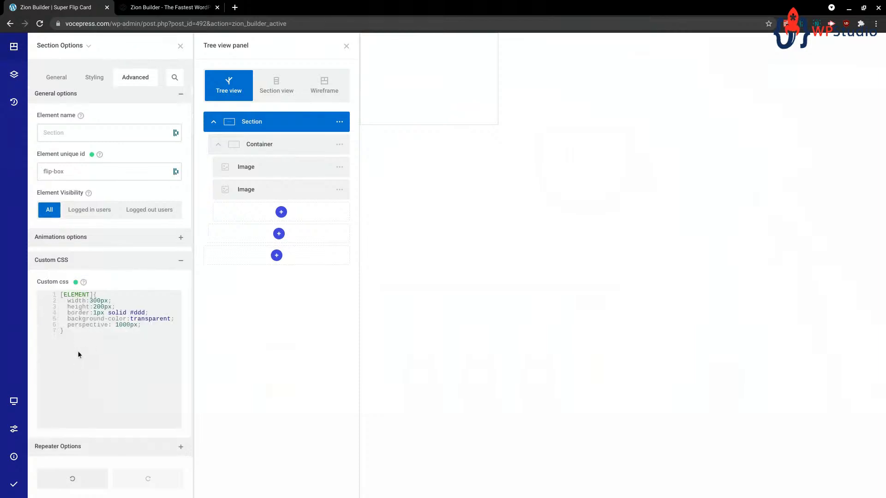
key("Return")
type("[ELEMENT")
type("T]")
type(":hover")
type("#fl")
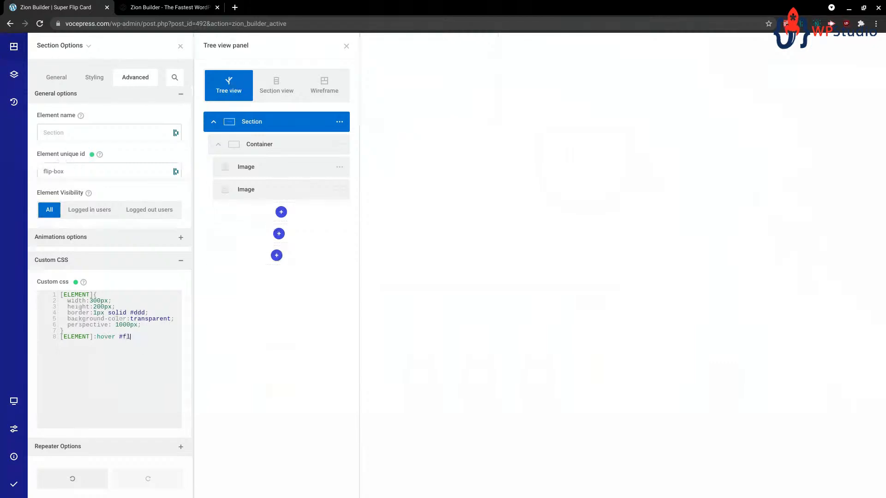
type("ip-box-")
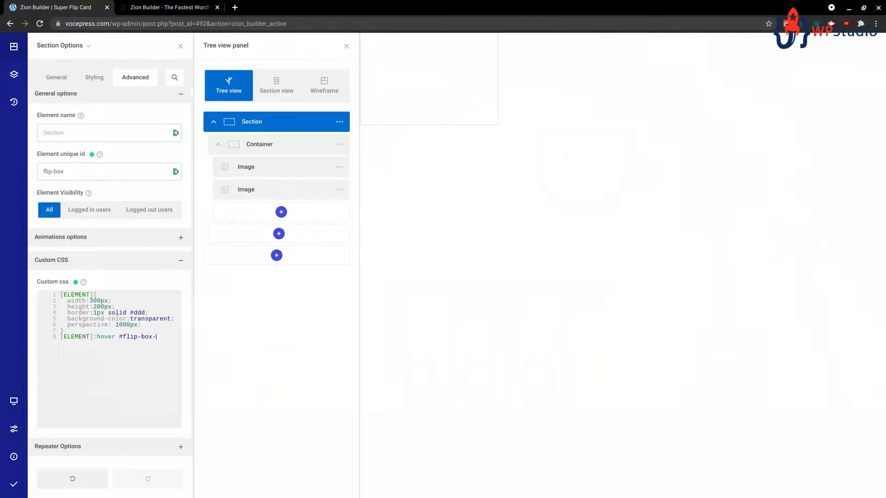
type("inner{")
key("Return")
Check the #flip-box-inner selector in the Section's hover rule against the Container's unique ID.
left_click_drag(119, 336, 173, 337)
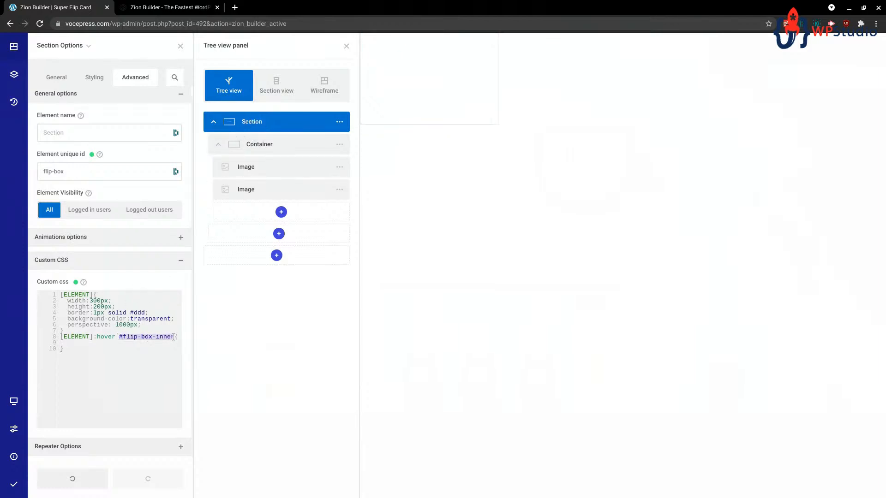
left_click(260, 147)
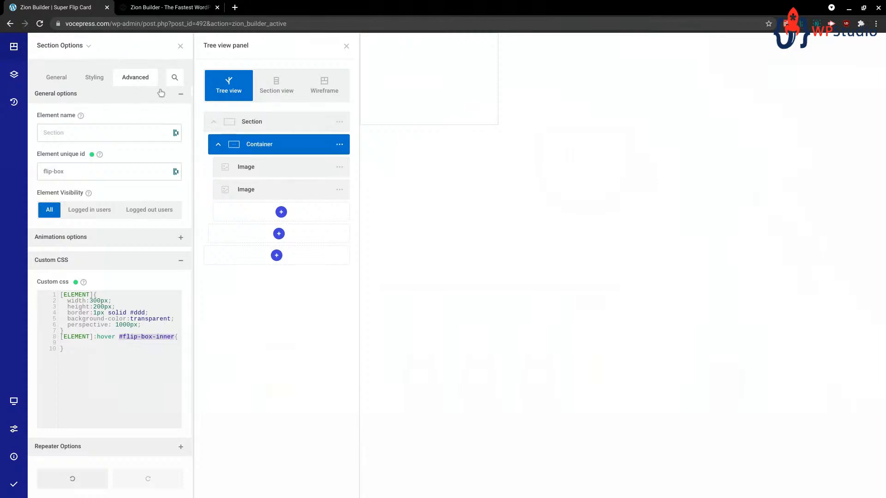
right_click(360, 52)
left_click(388, 71)
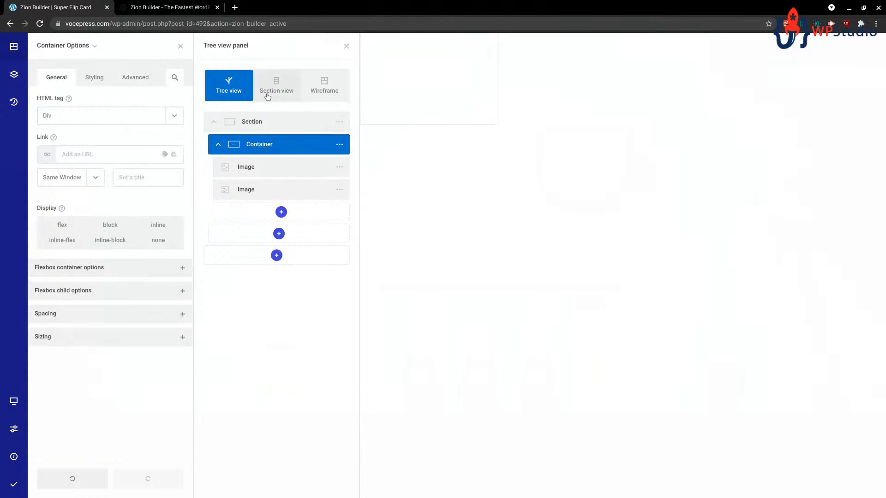
left_click(121, 79)
left_click_drag(84, 181, 44, 182)
key("ctrl+c")
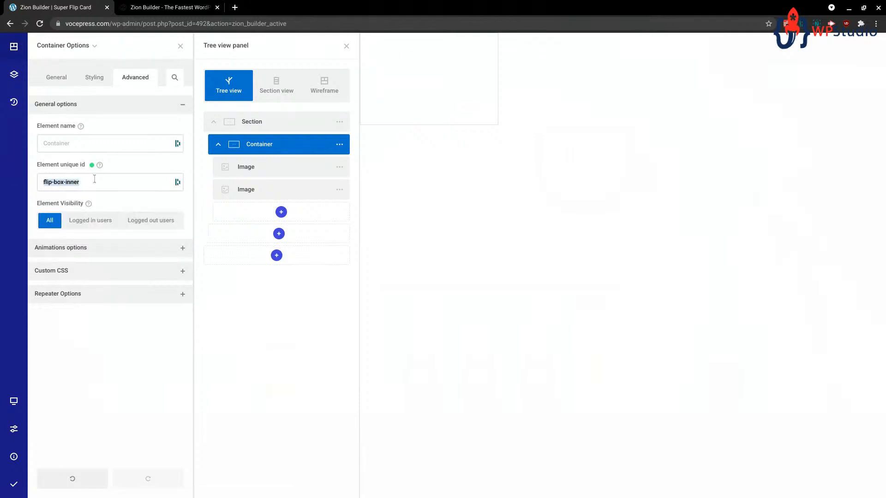
Add transform: rotateY(180deg); to the [ELEMENT]:hover #flip-box-inner rule in the Section's custom CSS.
left_click(259, 125)
right_click(261, 126)
left_click(327, 147)
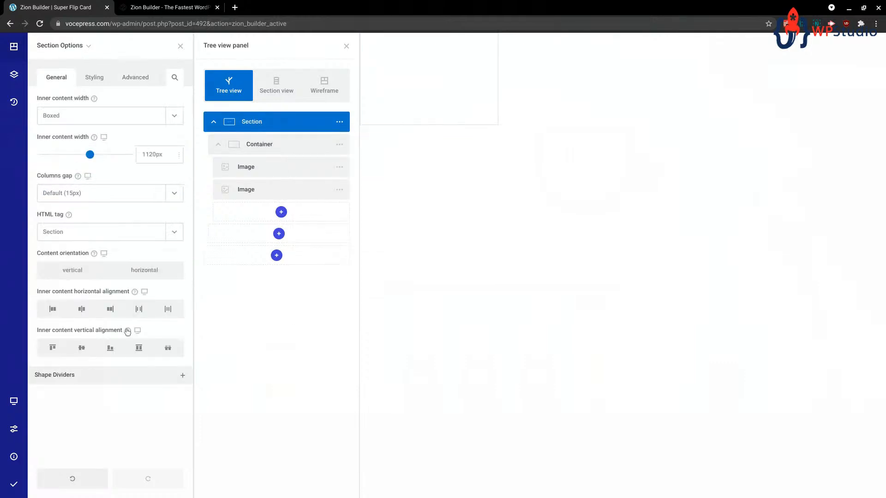
left_click(135, 77)
left_click(119, 275)
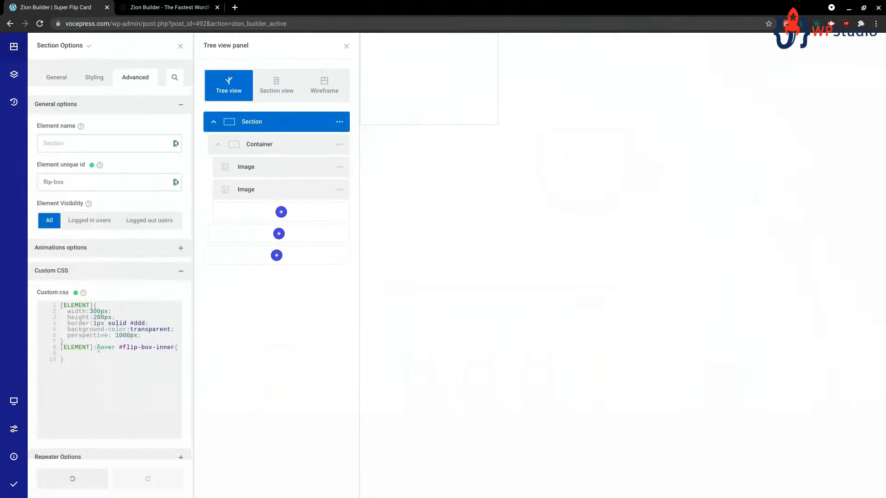
left_click(175, 347)
left_click(98, 353)
type("transform: rotateY(180")
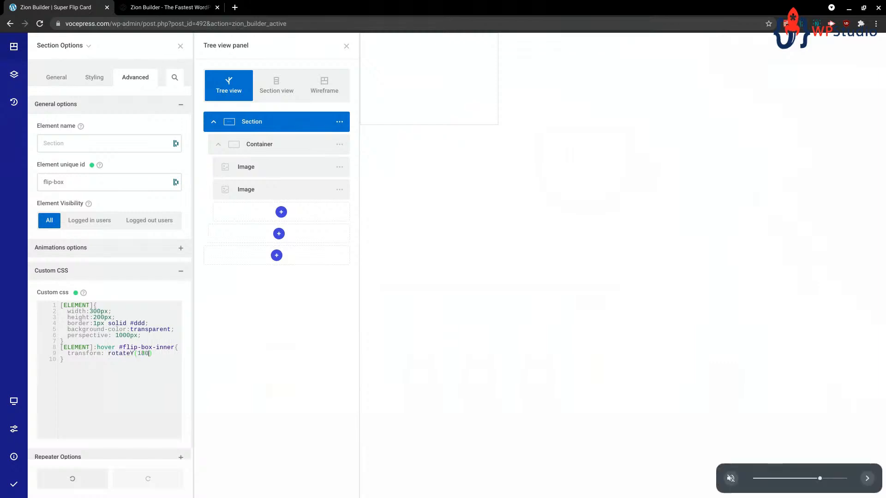
type("deg)")
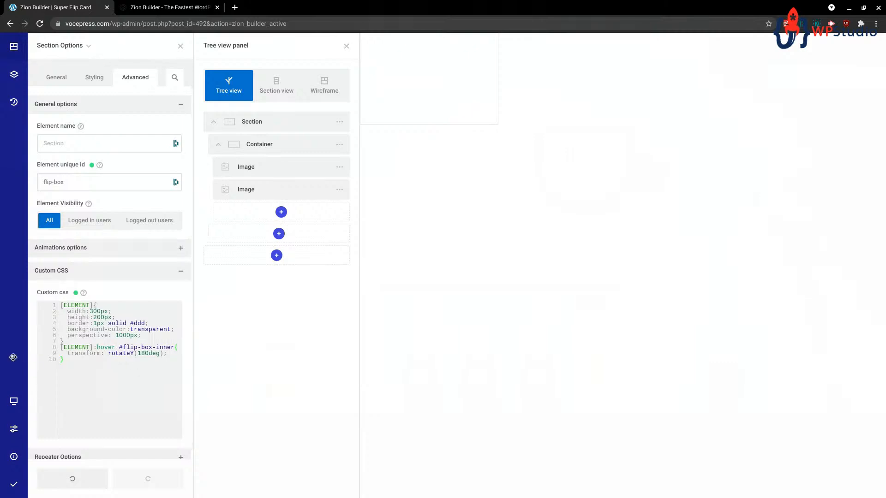
Review the Container's custom CSS rule for its size, position, transform-style and transition declarations.
left_click(13, 401)
left_click(272, 120)
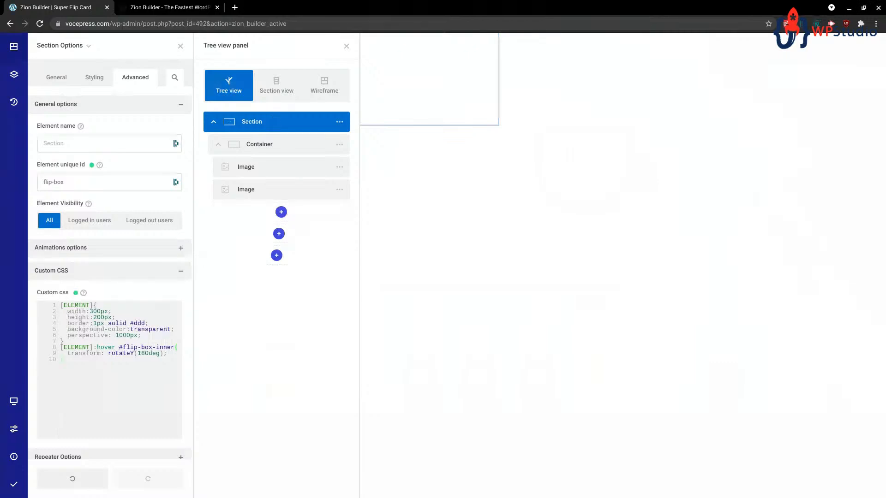
left_click(278, 147)
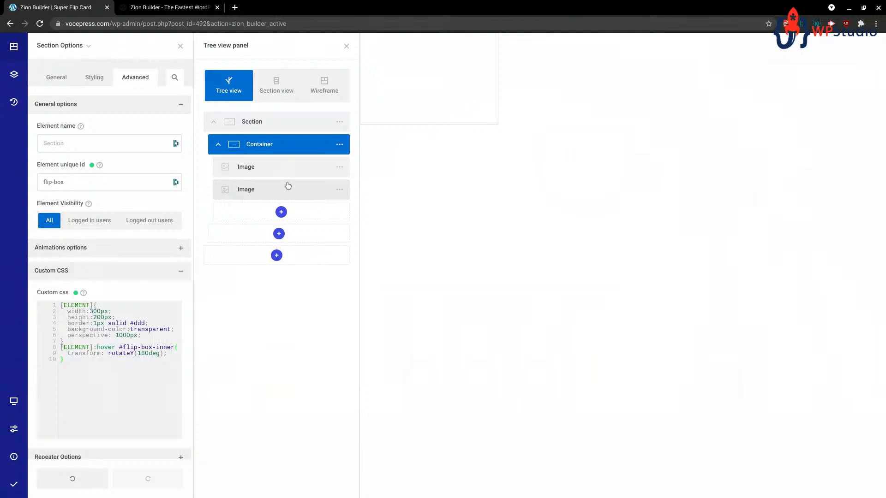
right_click(278, 149)
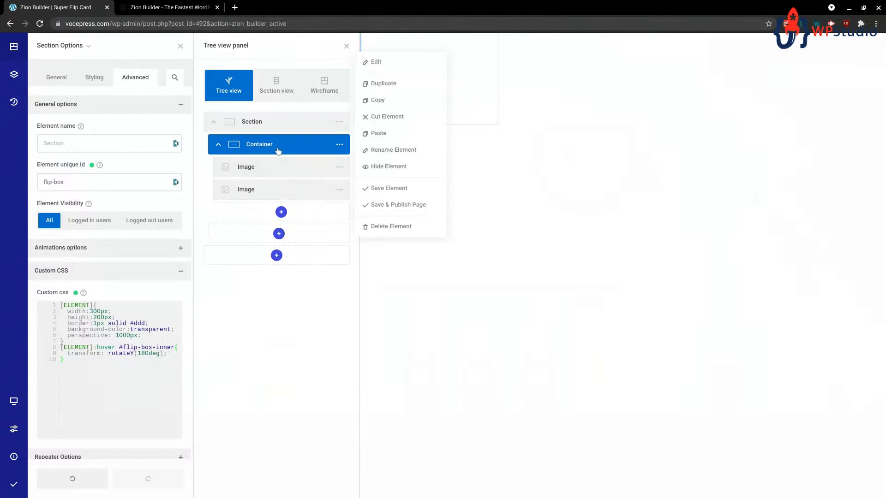
left_click(393, 61)
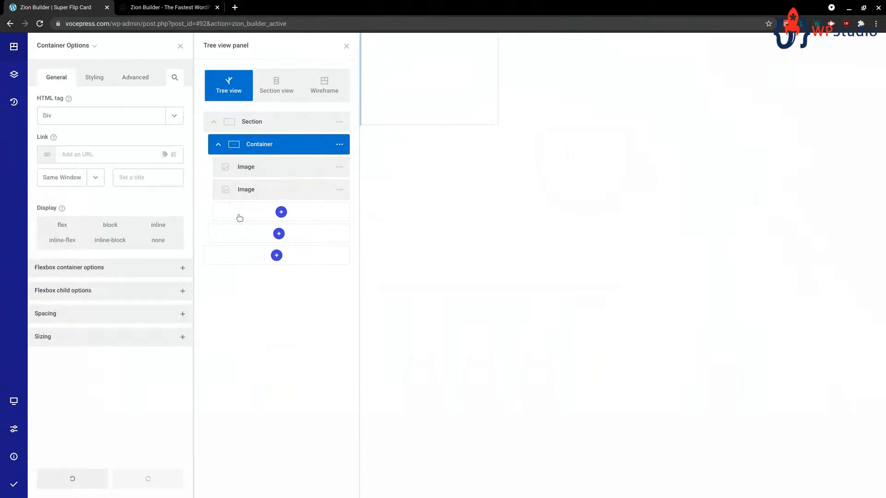
left_click(143, 77)
left_click(117, 270)
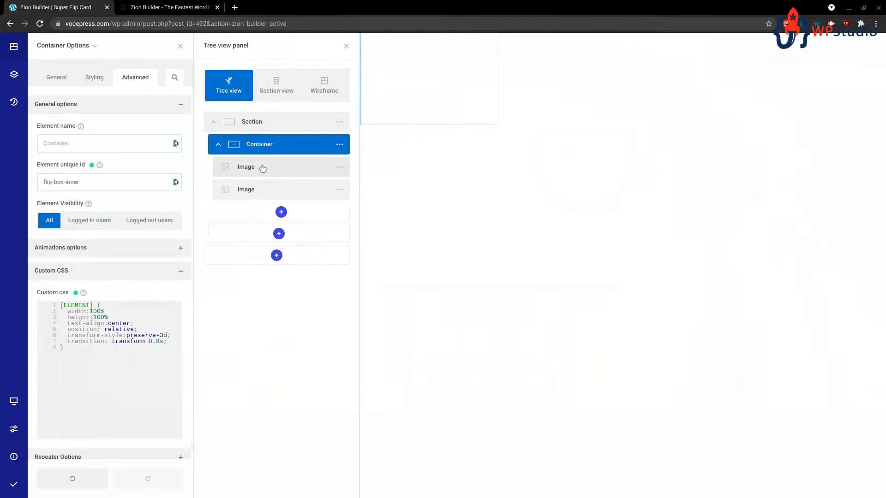
Save and publish the page, and reload the builder.
mouse_move(13, 484)
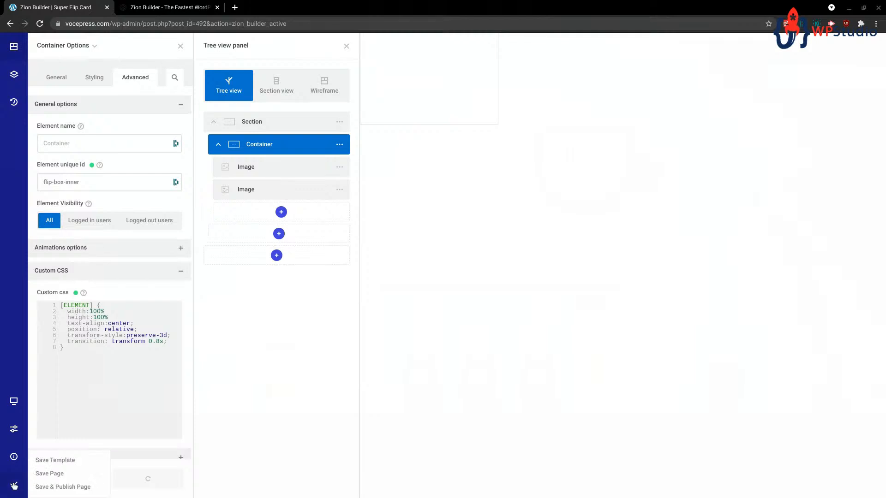
left_click(47, 487)
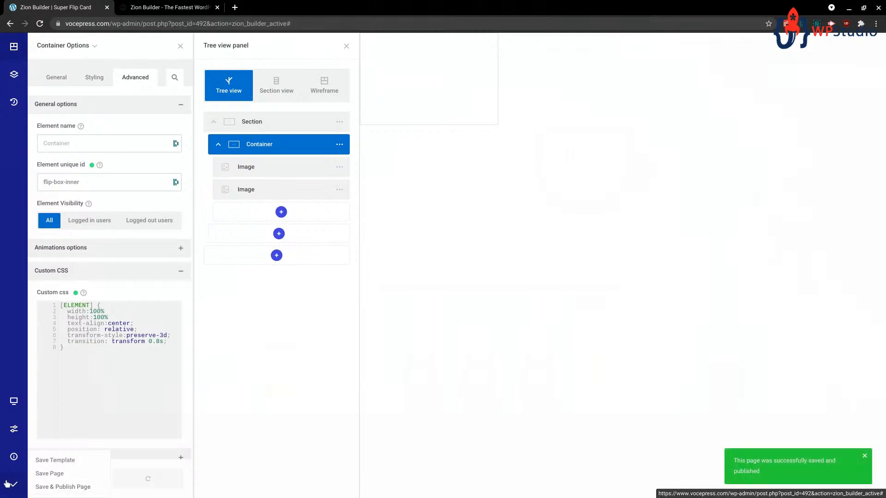
mouse_move(65, 38)
left_click(40, 24)
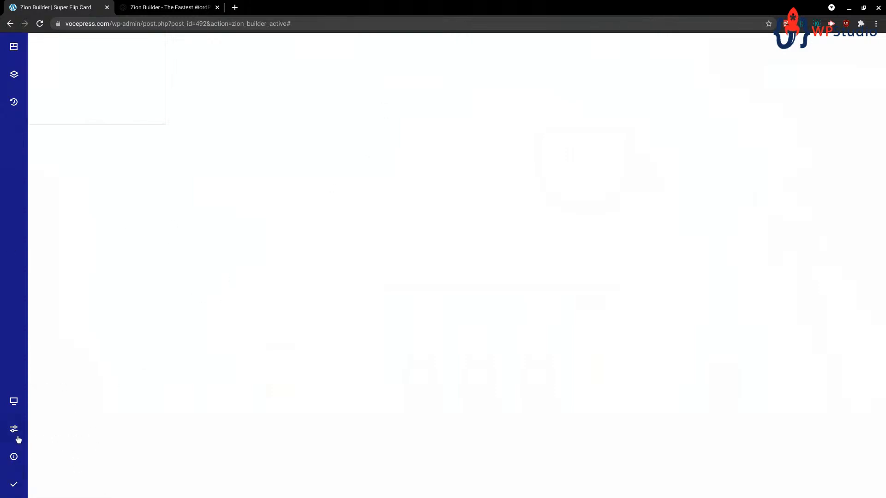
Examine the first Image's custom CSS and unique ID to look for why the card is not displaying.
left_click(8, 50)
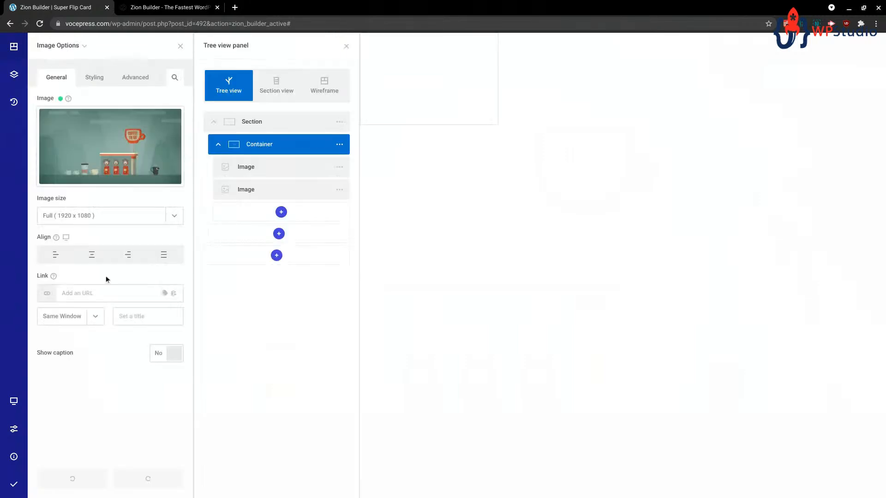
left_click(246, 170)
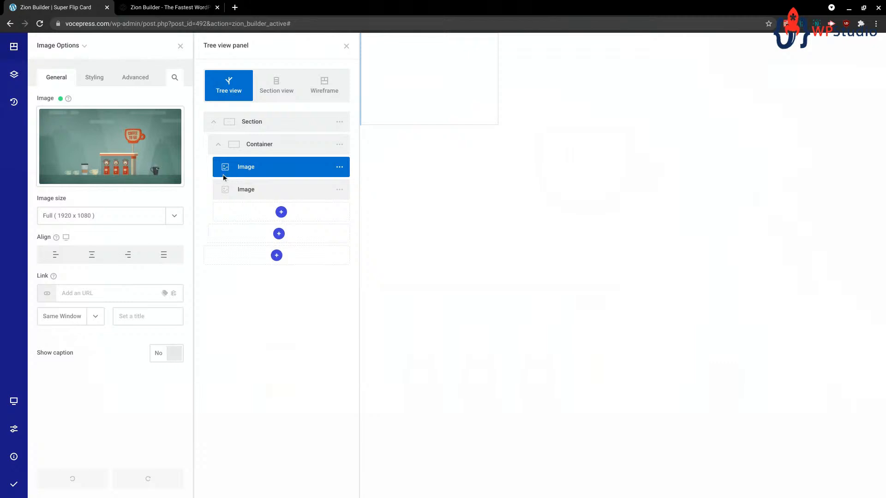
right_click(271, 170)
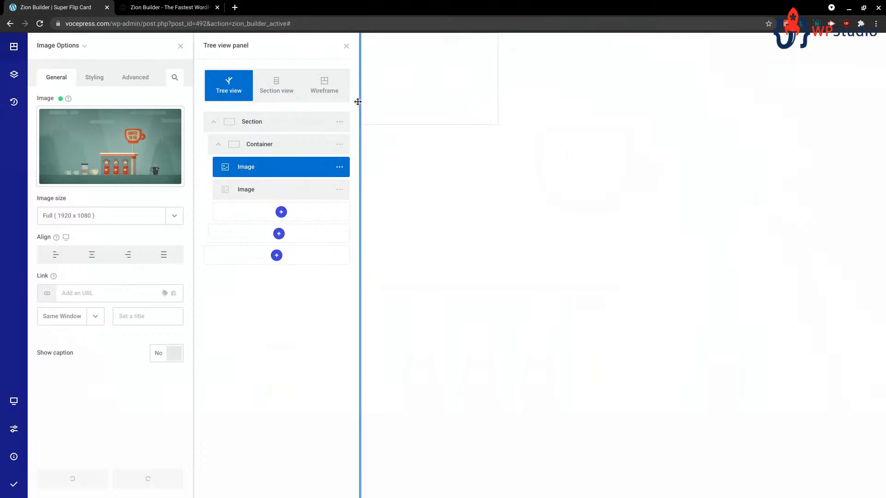
left_click(135, 78)
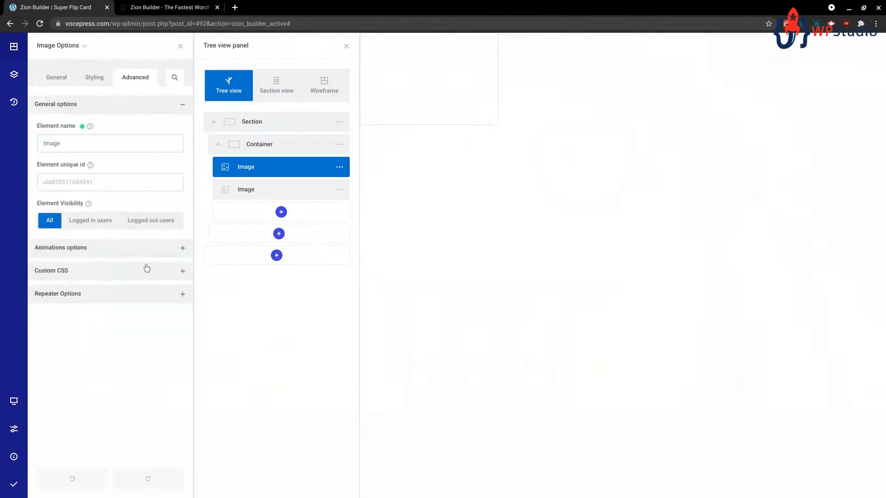
left_click(131, 271)
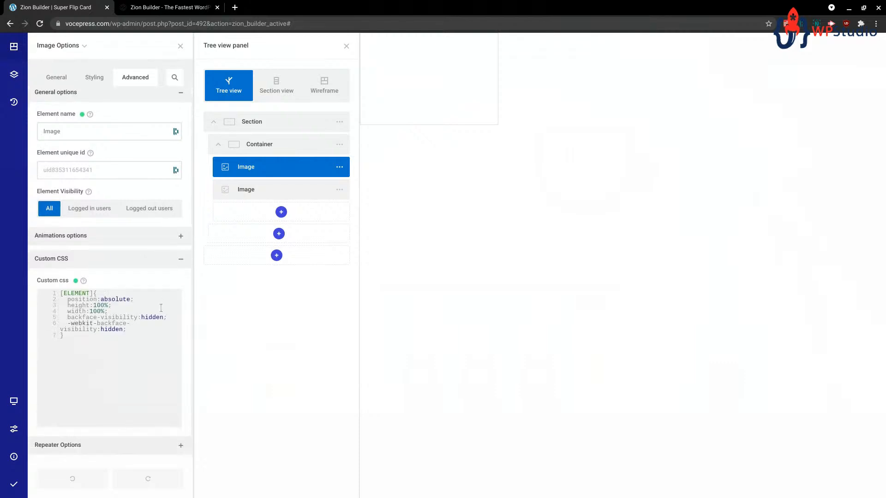
scroll(161, 308, "up", 1)
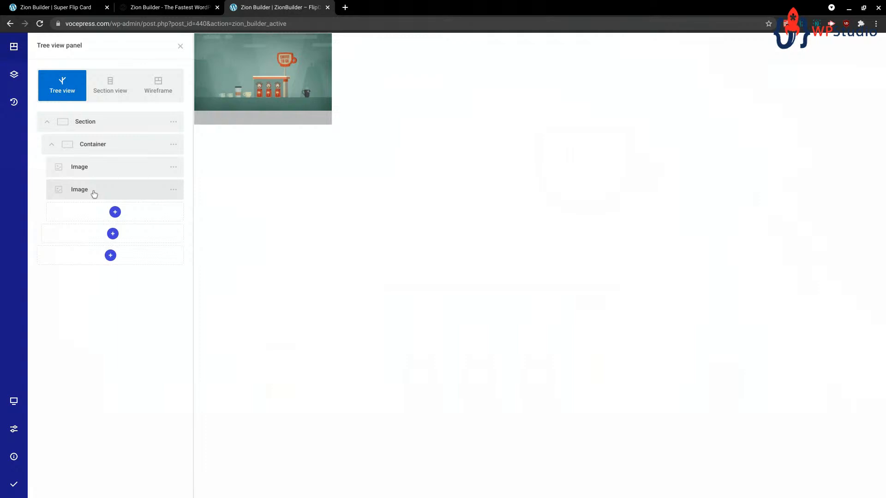
Examine the first Image's custom CSS on the existing ZionBuilder flip card page, particularly its backface-visibility declaration.
left_click(119, 189)
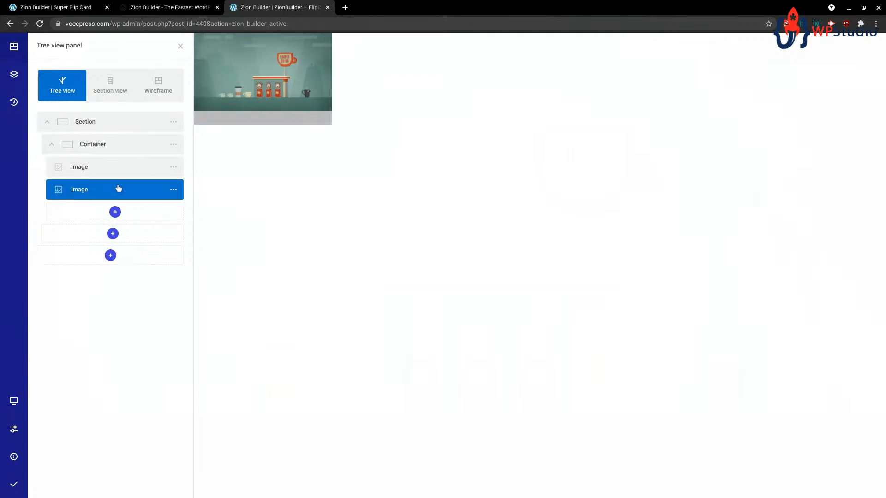
left_click(296, 217)
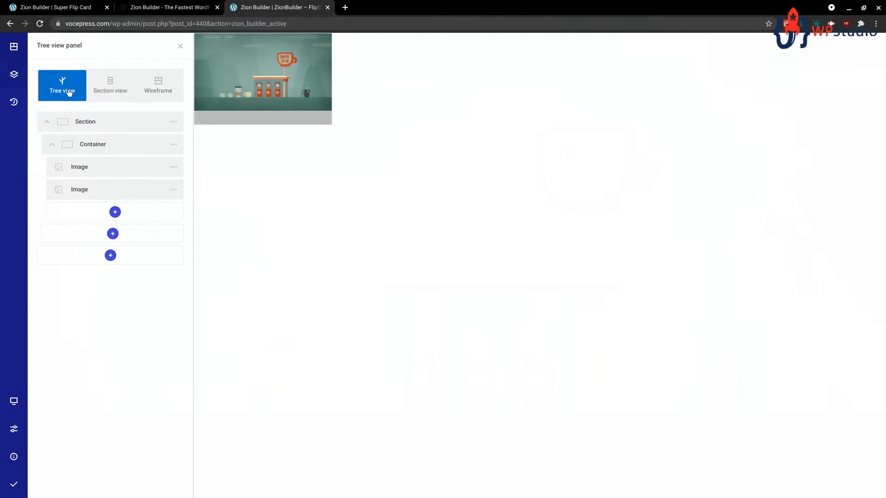
left_click(103, 126)
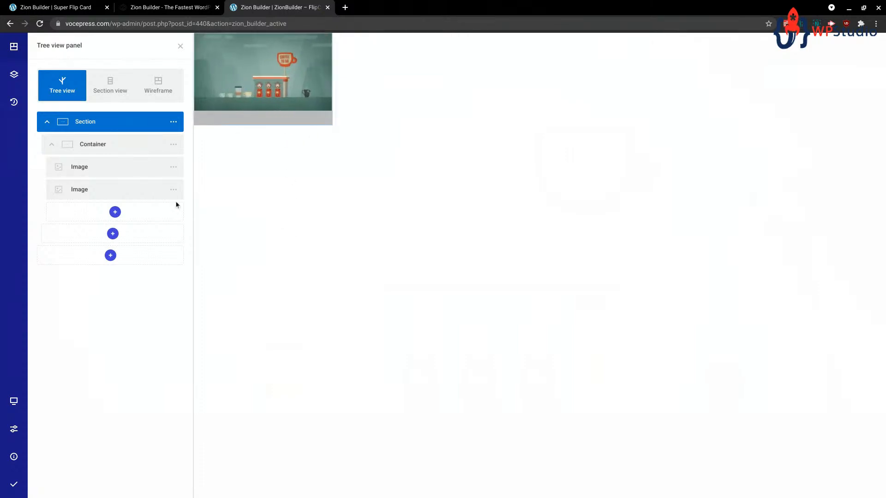
left_click(123, 173)
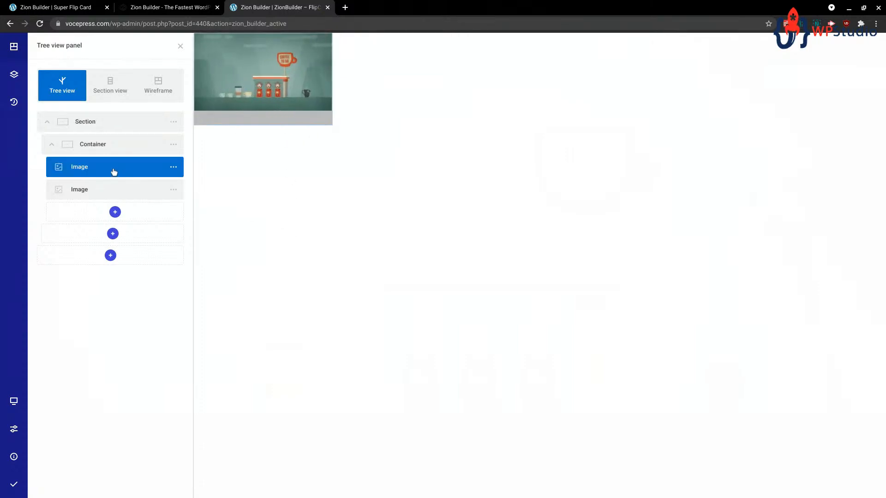
right_click(141, 173)
left_click(209, 84)
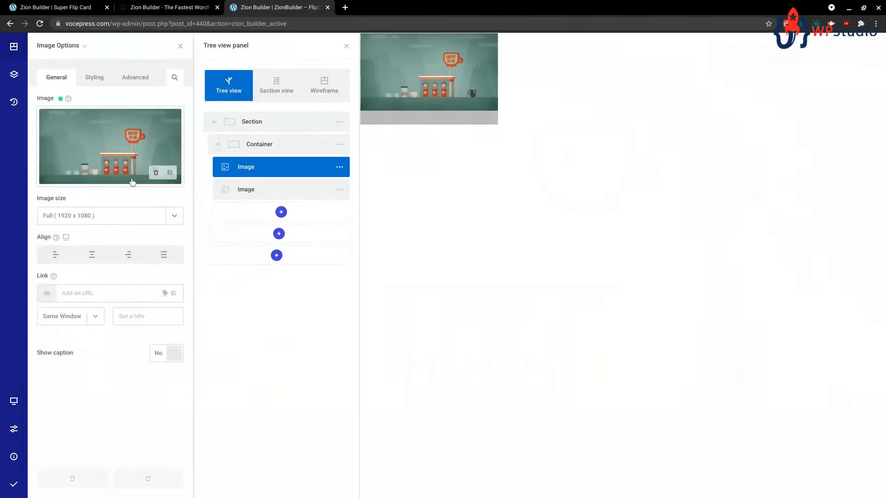
left_click(135, 77)
left_click(85, 268)
scroll(151, 399, "down", 1)
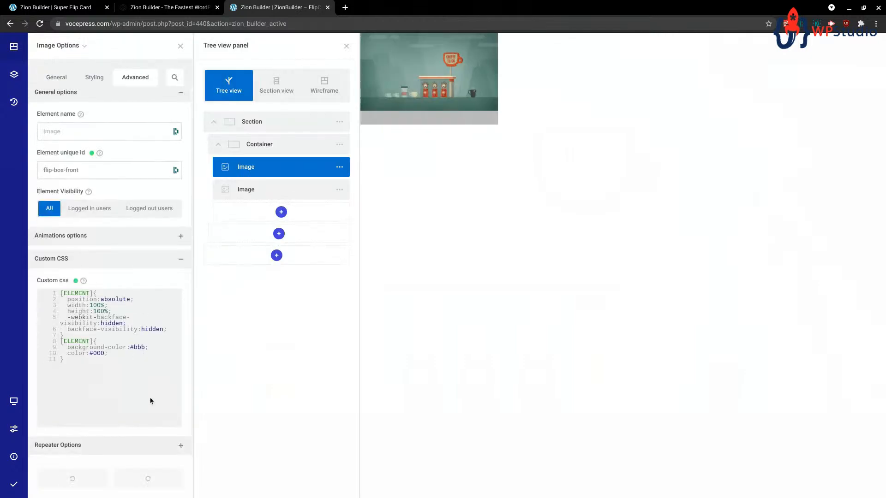
left_click_drag(74, 329, 154, 329)
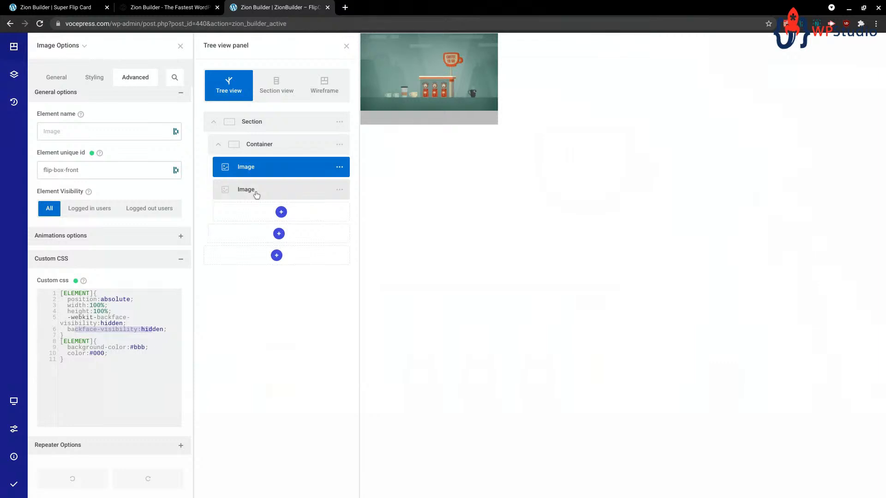
Preview the card's flip on hover and review the complete custom CSS of the front Image.
mouse_move(394, 122)
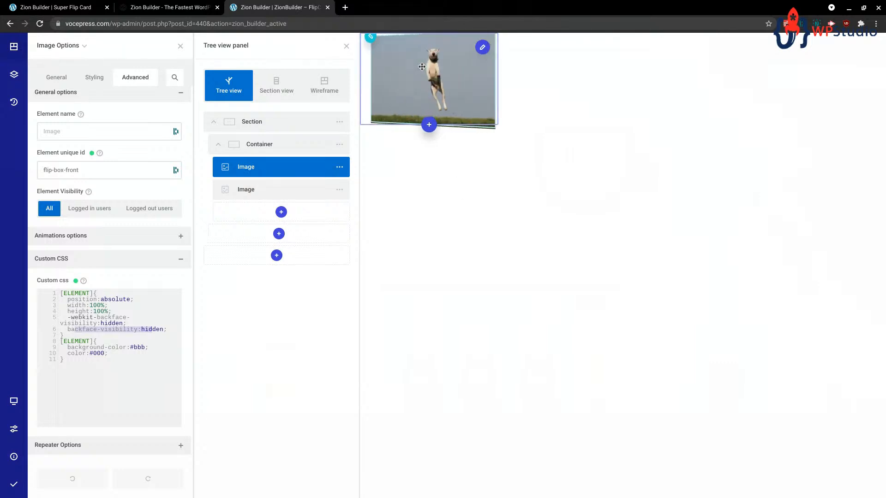
left_click(247, 192)
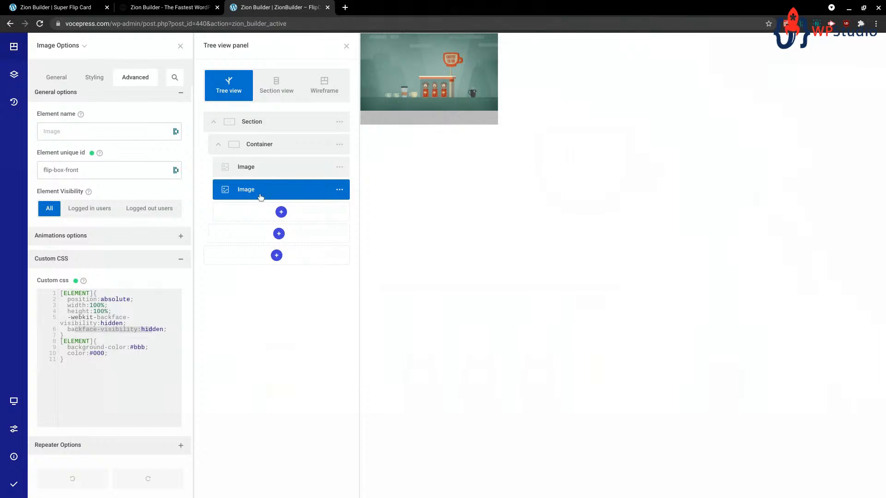
right_click(259, 195)
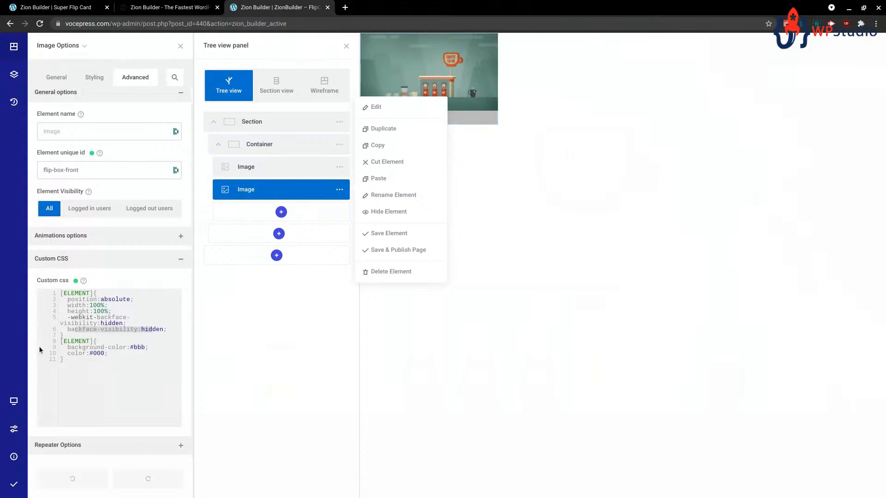
left_click_drag(67, 293, 101, 379)
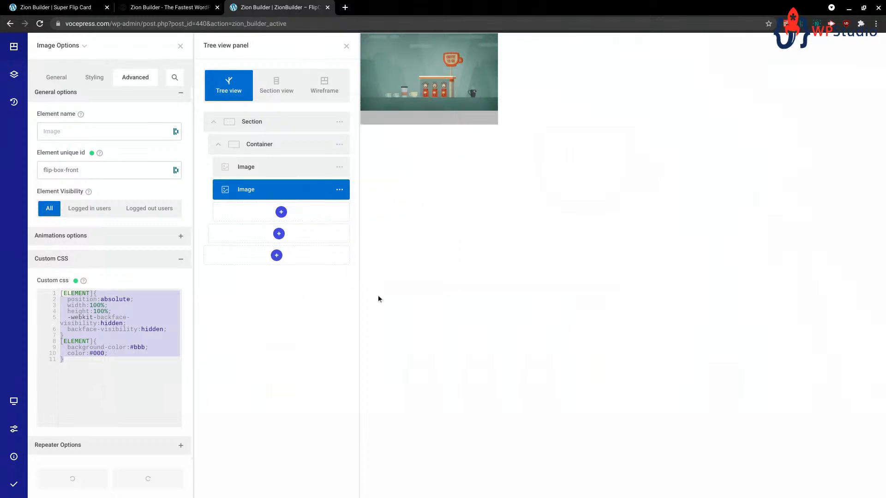
scroll(142, 329, "up", 1)
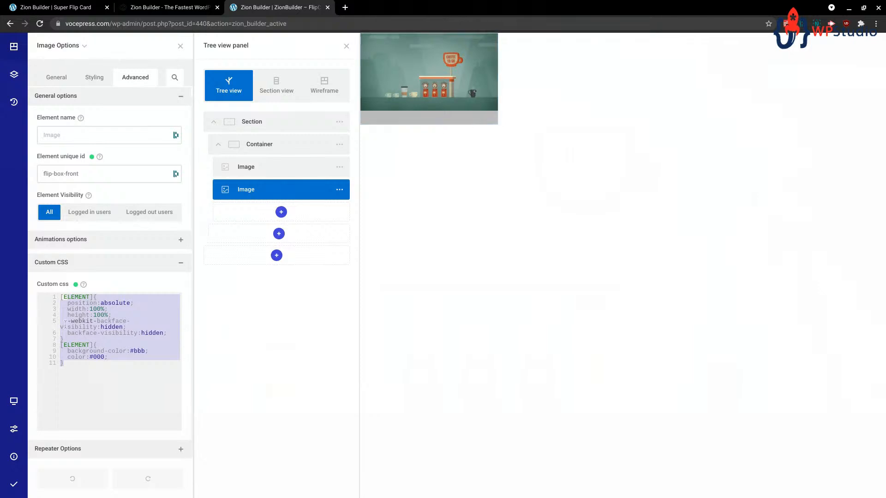
Reopen the first Image's options and examine its custom CSS rules.
left_click(271, 123)
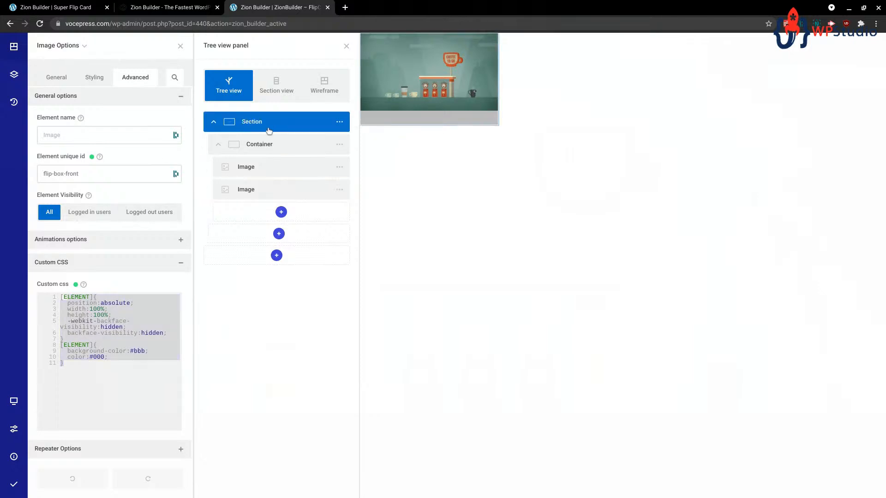
right_click(258, 174)
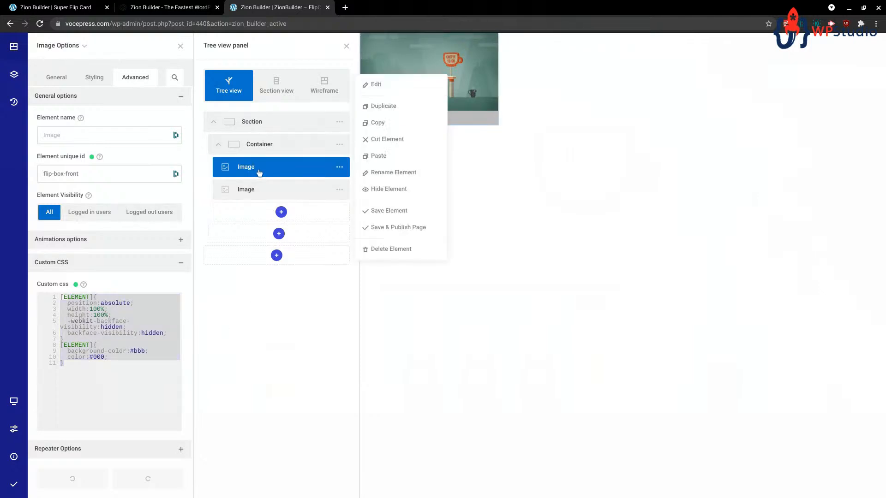
left_click(390, 89)
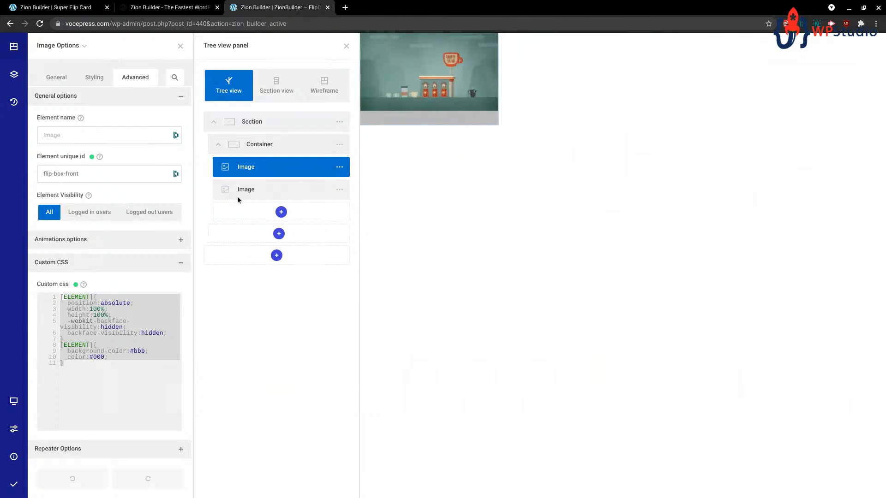
left_click(92, 82)
left_click(133, 79)
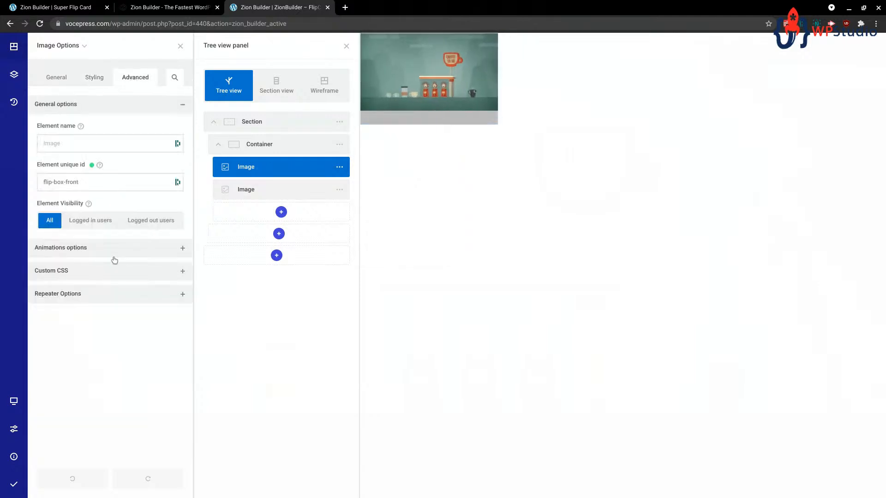
left_click(86, 269)
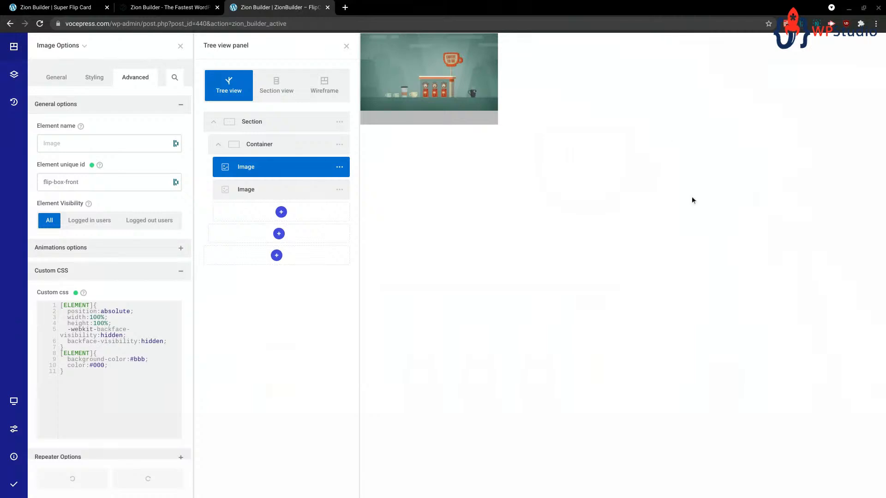
Examine the Wrapper's Size & Spacing options for the first Image and compare them with its custom CSS.
left_click(95, 77)
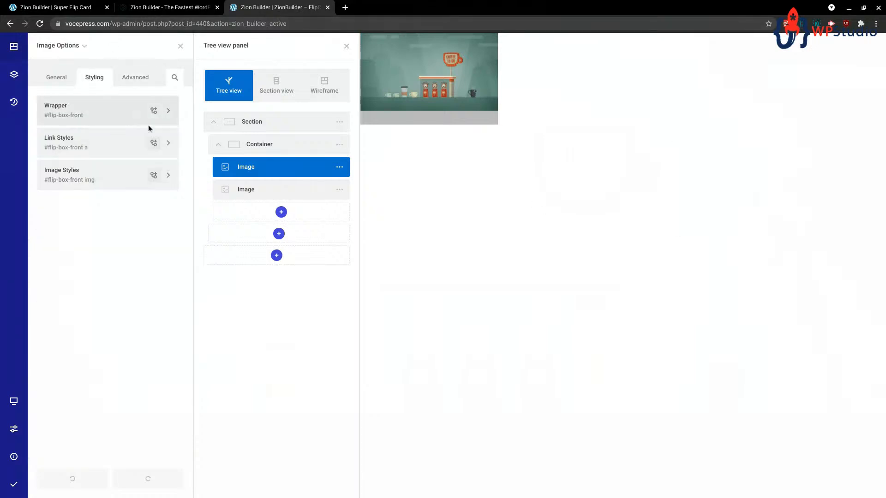
left_click(165, 113)
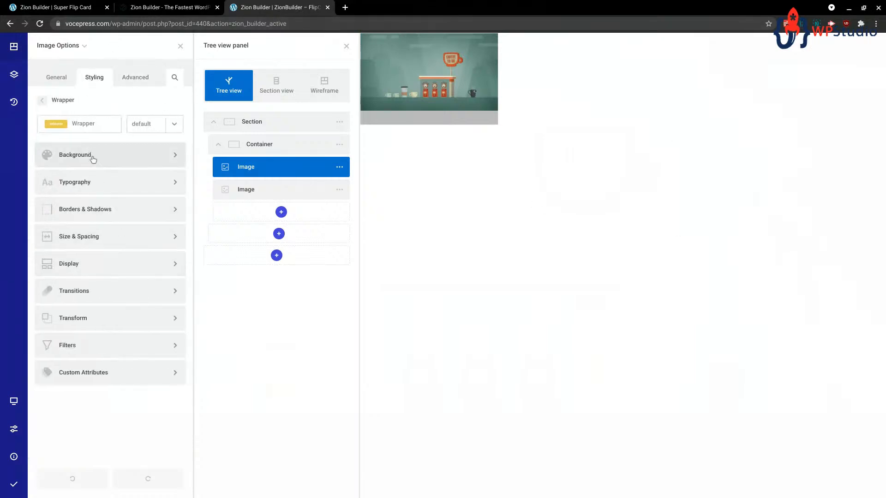
left_click(120, 238)
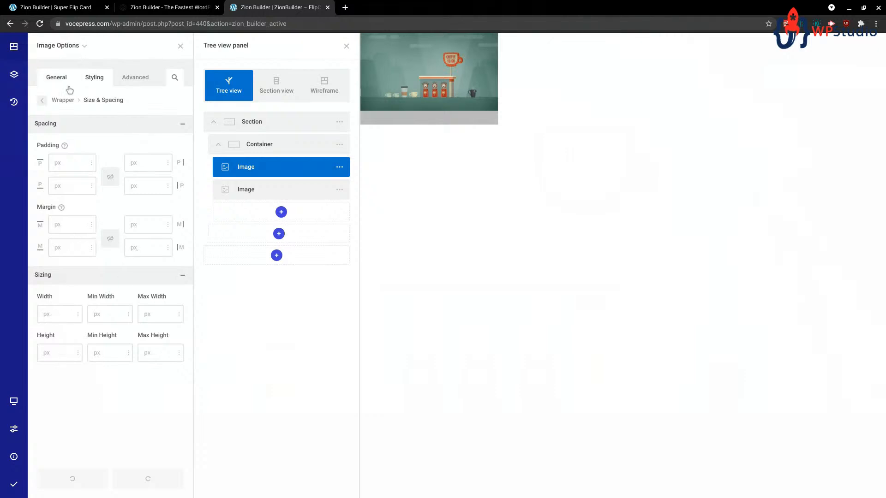
left_click(129, 78)
left_click(113, 270)
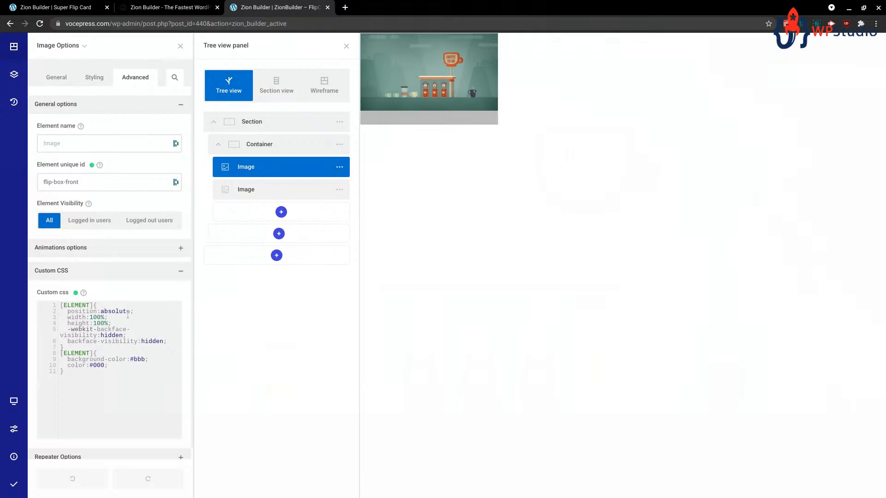
Examine the display and position options in the first Image's Wrapper styles.
left_click(95, 79)
left_click(117, 117)
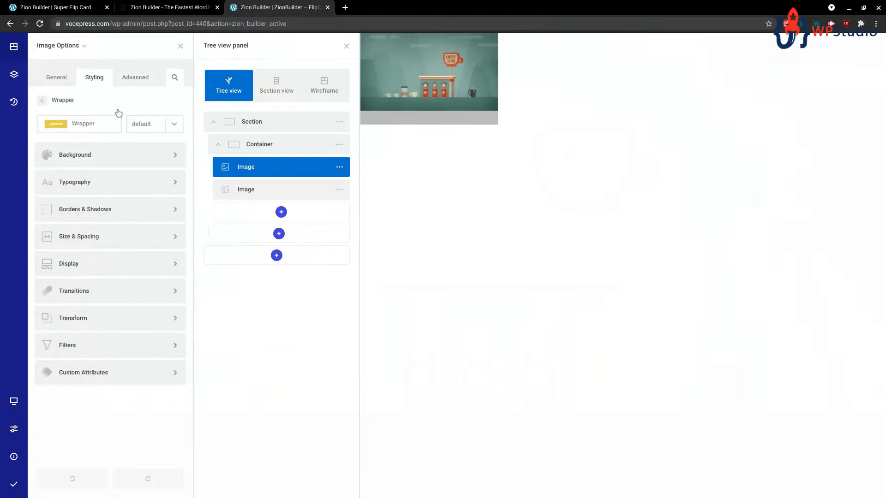
left_click(129, 264)
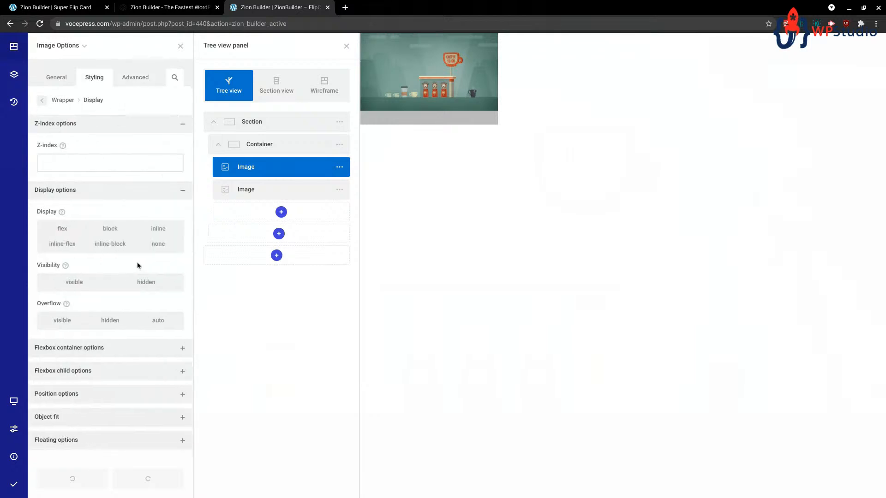
left_click(128, 391)
scroll(130, 397, "down", 2)
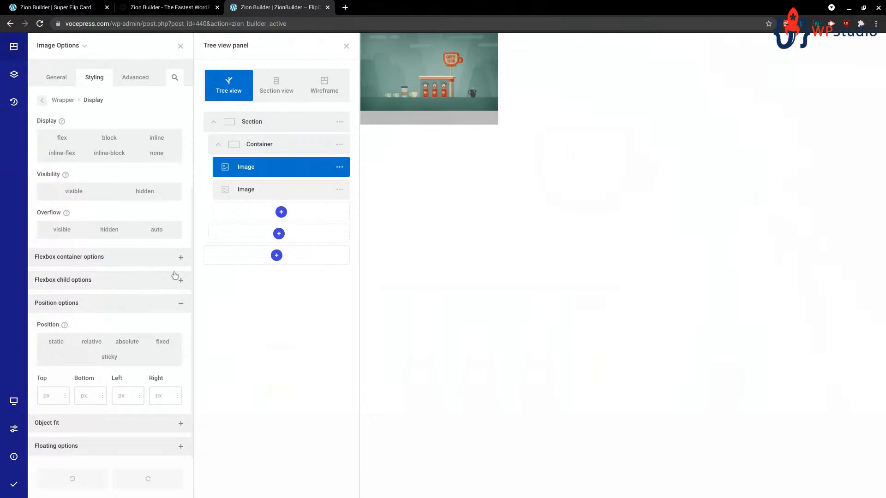
Check the backface-visibility declaration in the first Image's custom CSS and look for an equivalent in the Wrapper's display options.
left_click(133, 83)
left_click(93, 274)
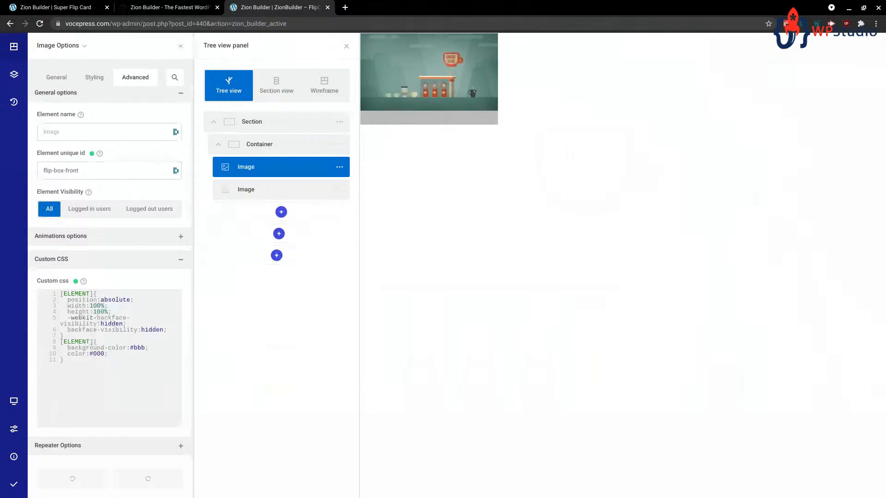
left_click_drag(68, 331, 139, 331)
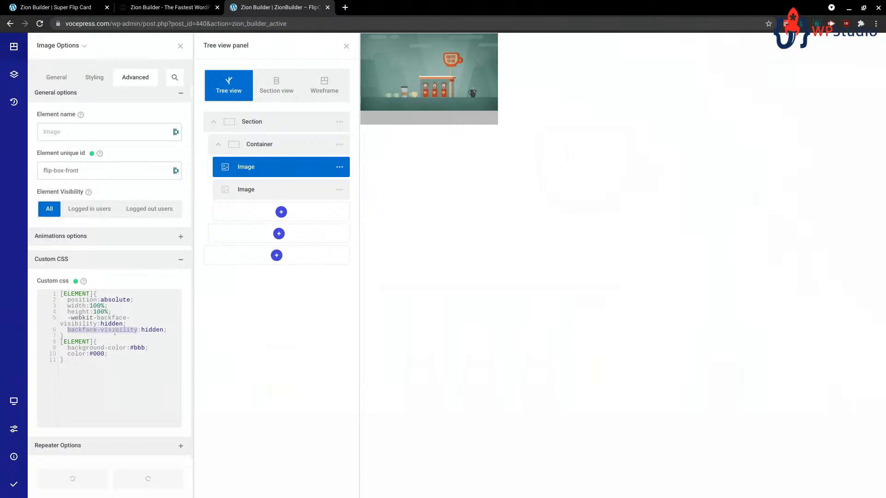
left_click(97, 77)
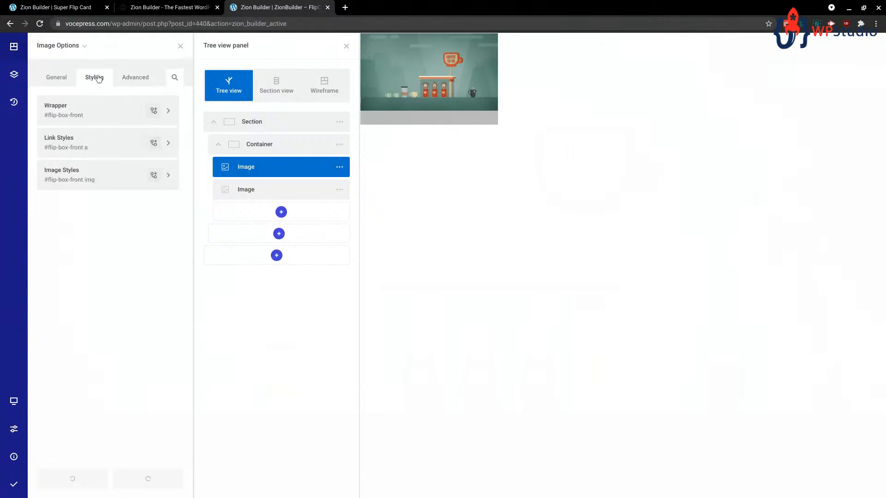
left_click(173, 112)
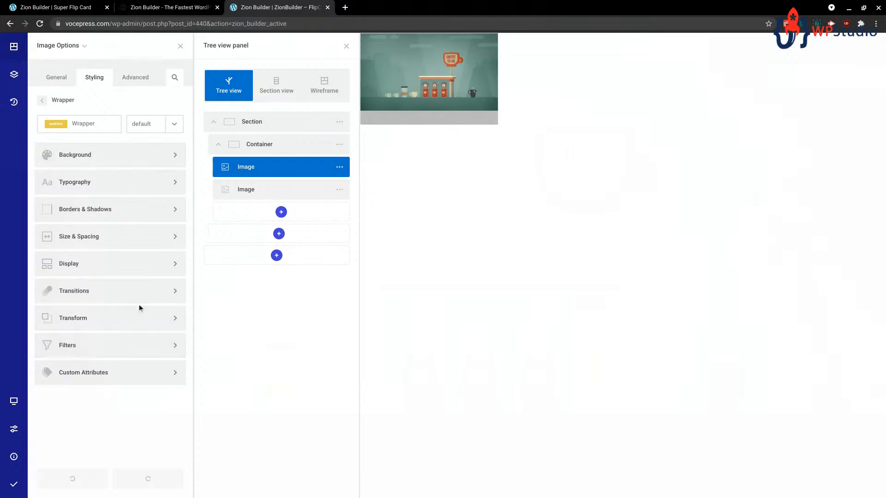
left_click(142, 264)
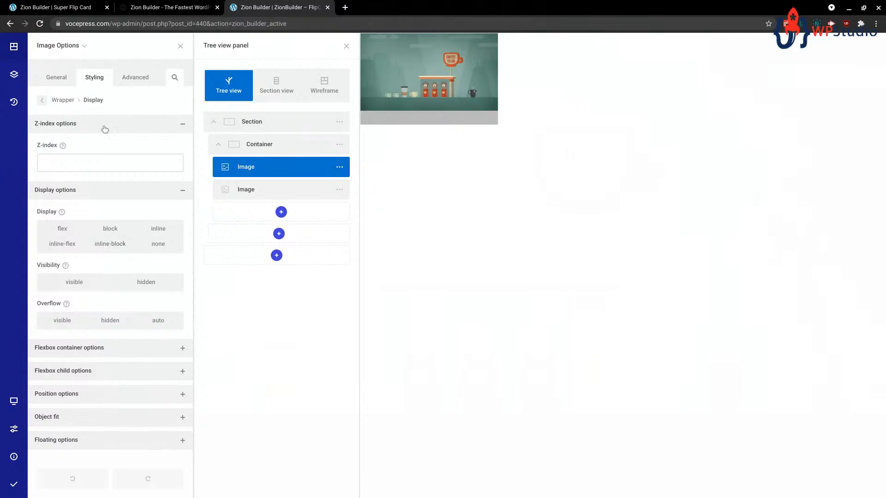
left_click(42, 101)
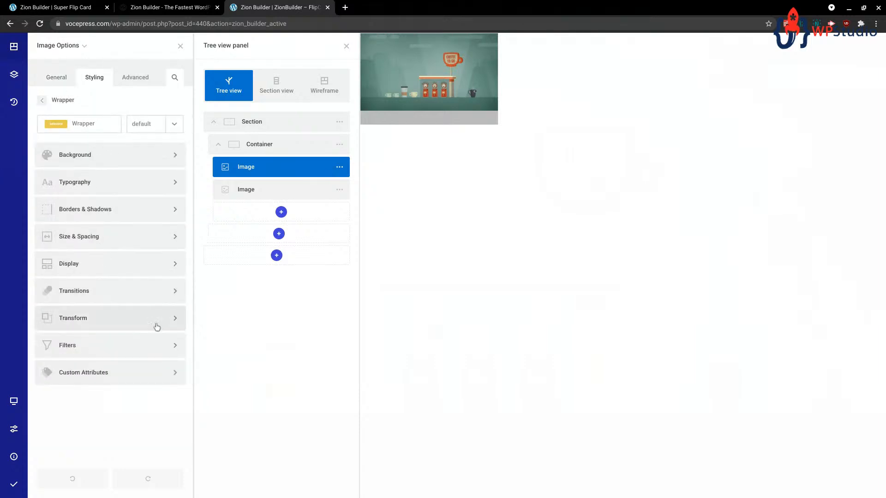
Add a custom attribute to the first Image's Wrapper with the name backface-visibility and the value hidden.
left_click(137, 373)
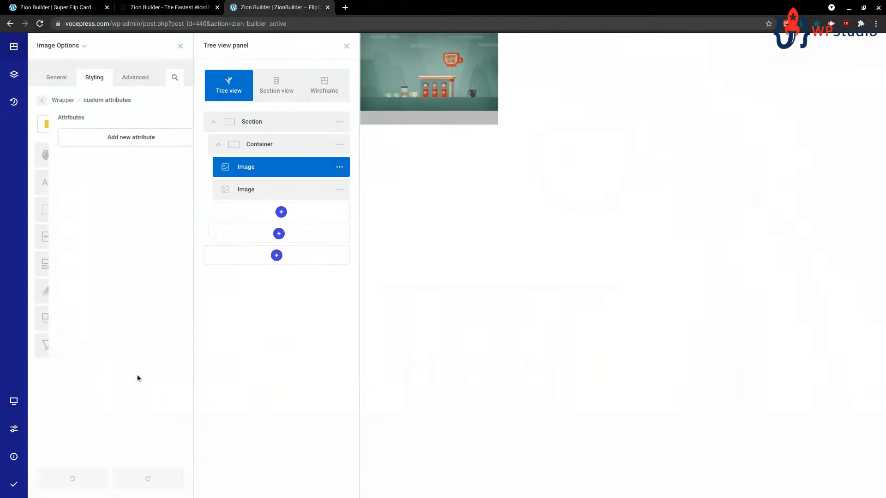
left_click(103, 141)
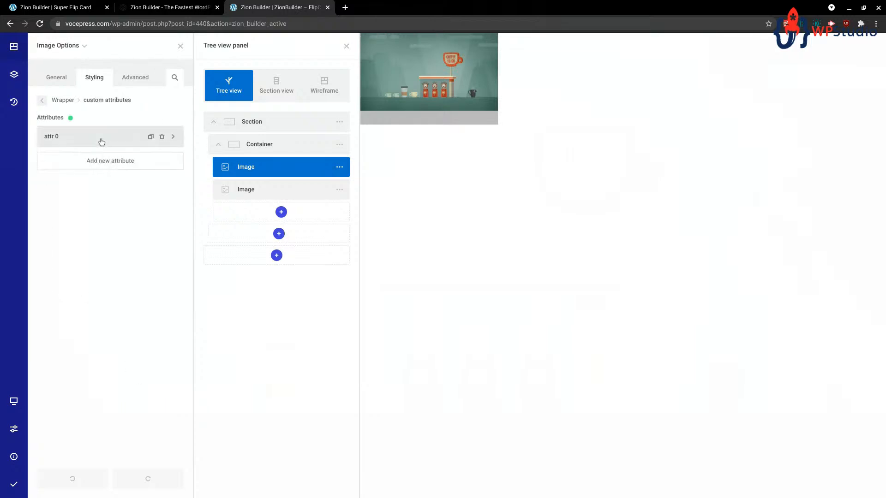
left_click(151, 136)
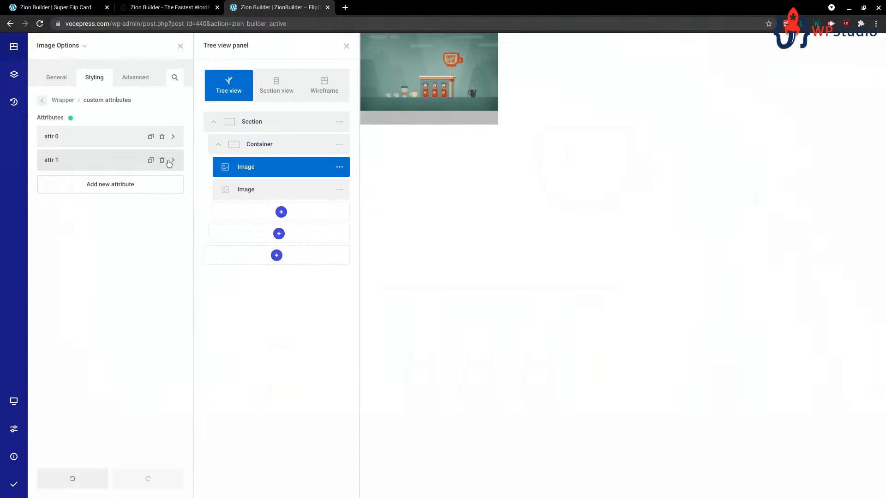
left_click(162, 160)
left_click(115, 137)
left_click(81, 138)
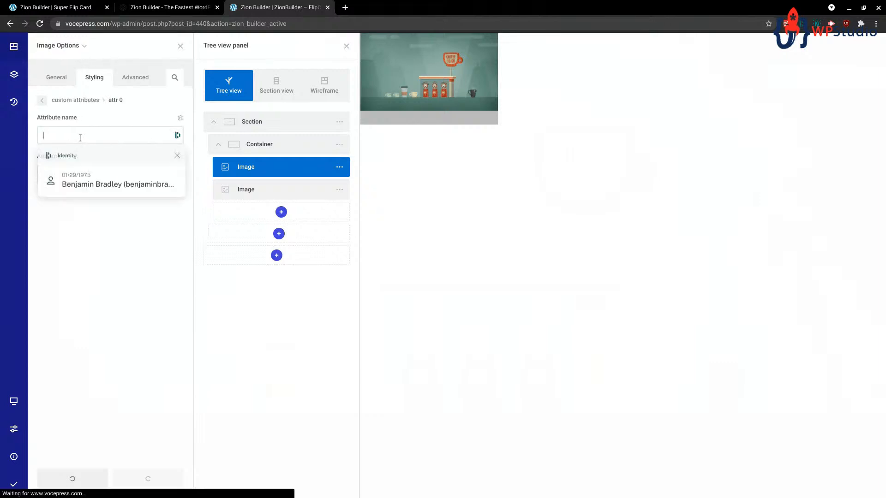
type("bac")
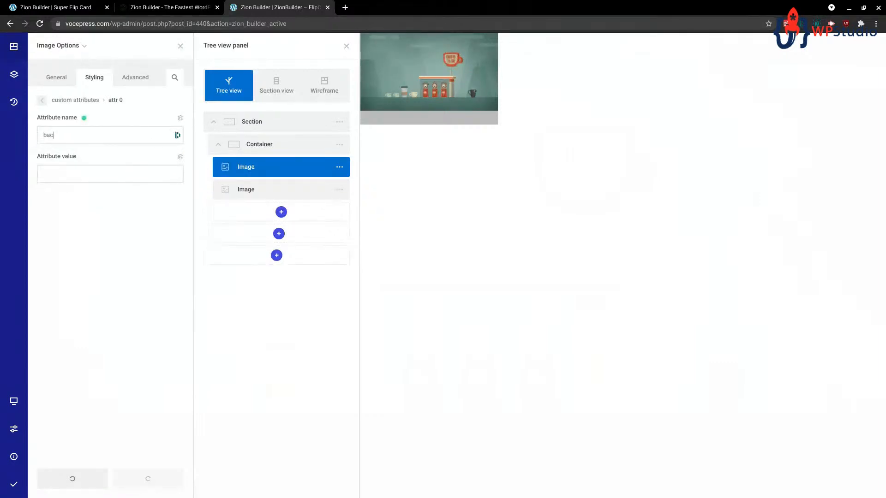
type("kface-visibility")
type("hidden")
left_click(42, 100)
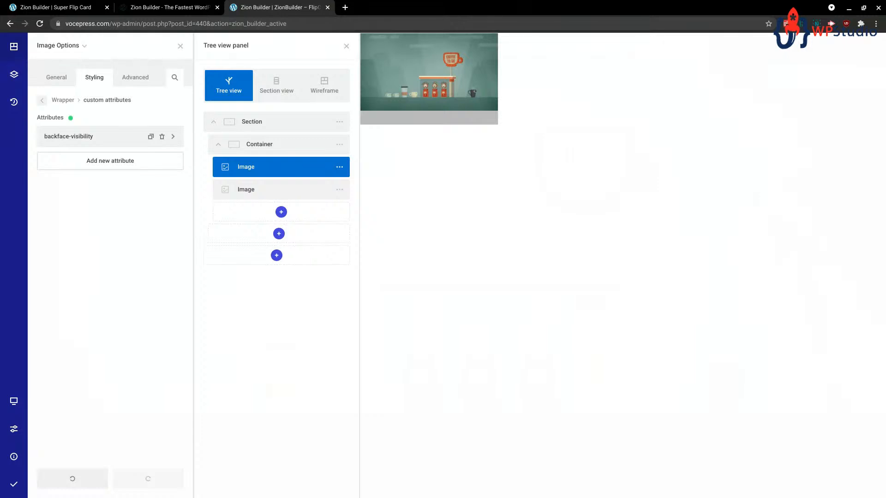
left_click(63, 99)
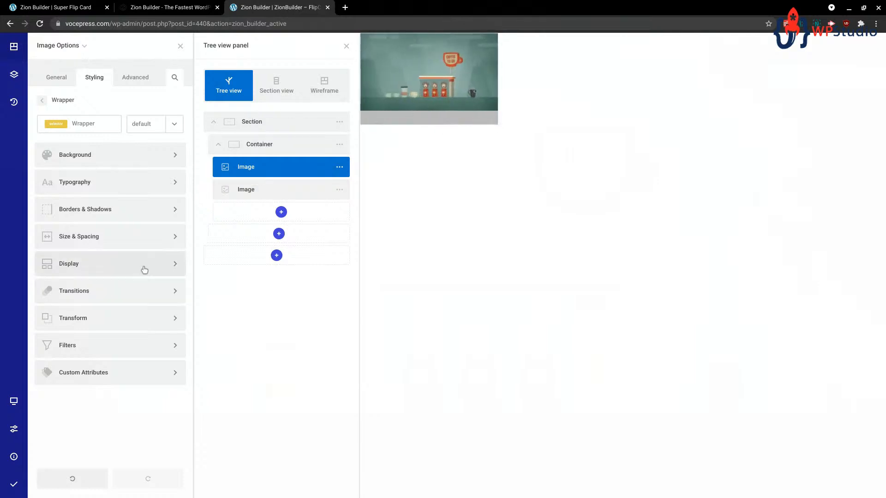
Set the perspective in the first Image's Wrapper transform options to 0 px.
left_click(103, 319)
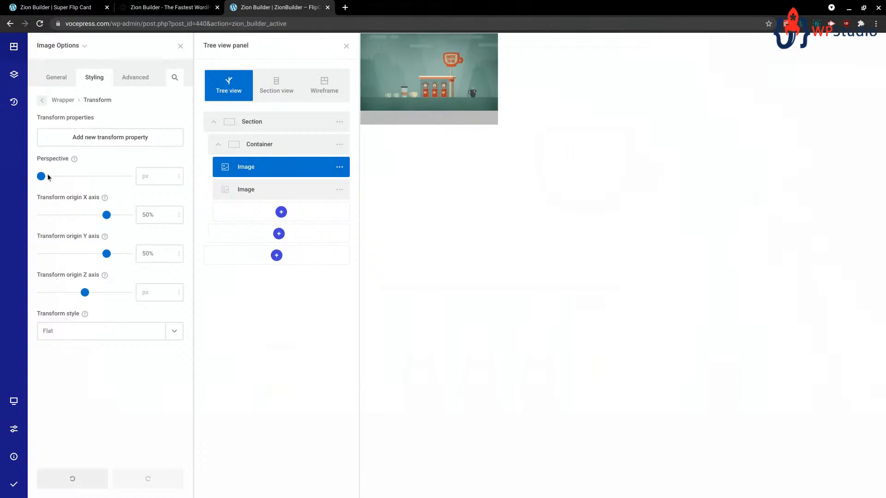
mouse_move(41, 176)
left_mouse_down()
mouse_move(91, 177)
mouse_move(27, 176)
left_mouse_up()
left_click(41, 101)
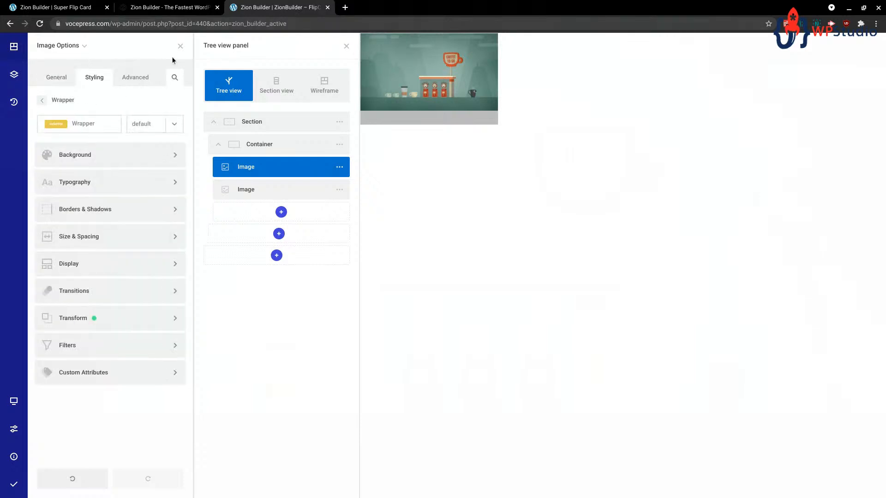
Search the first Image's options for "perspe" to locate the perspective settings, and close the search.
left_click(175, 77)
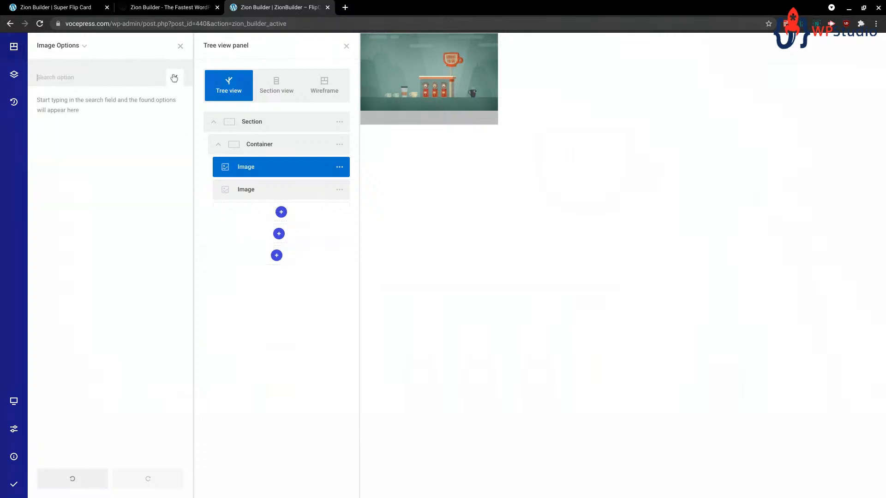
type("perspe")
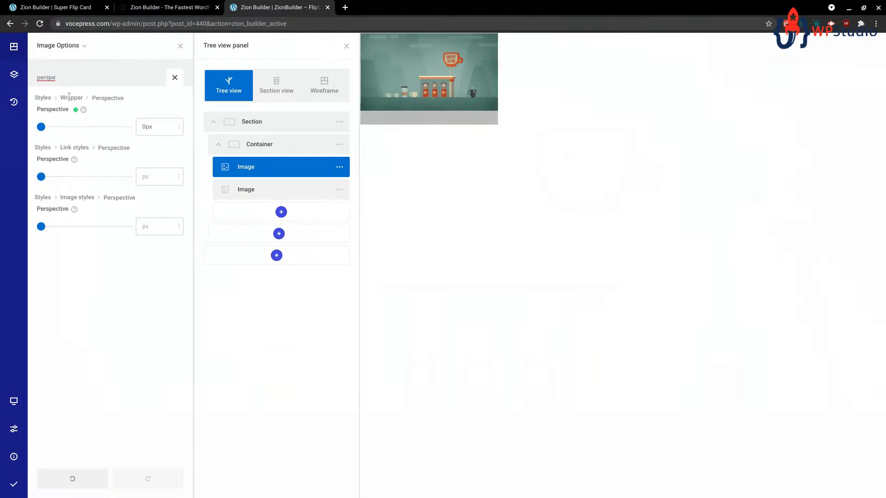
mouse_move(449, 75)
left_click(174, 77)
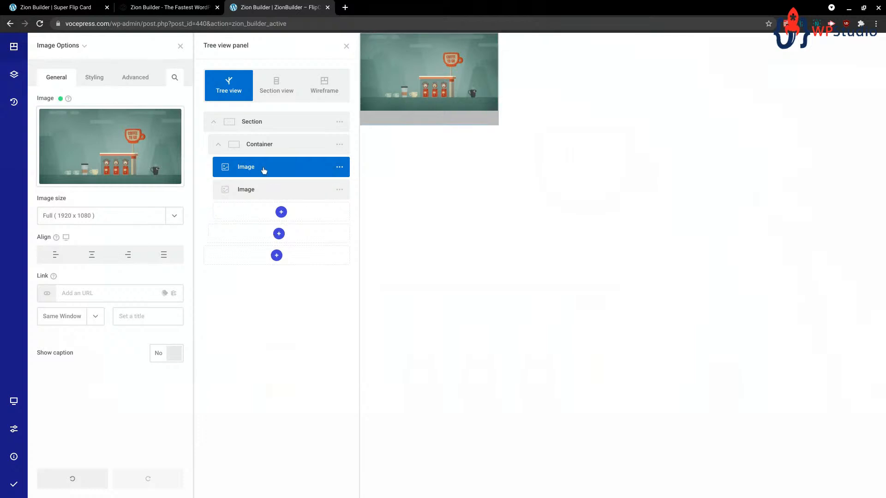
Review the first Image's custom CSS declarations, including the -webkit-backface-visibility line.
left_click(135, 82)
left_click(85, 272)
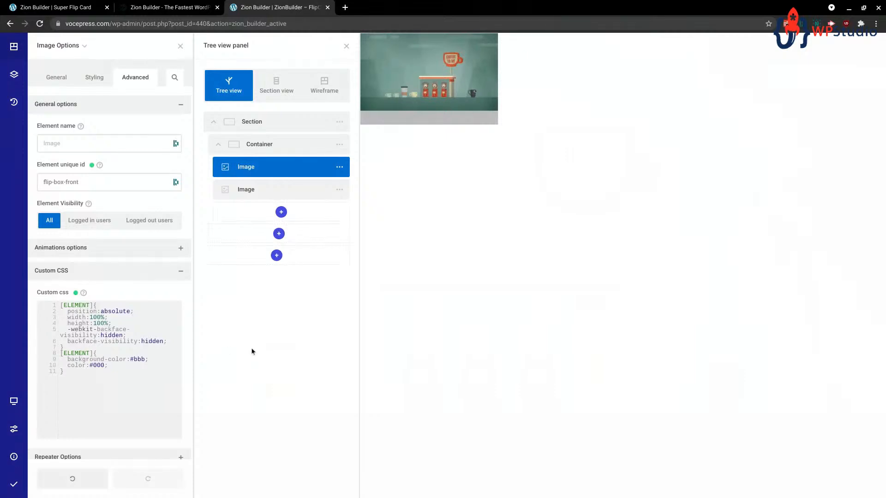
scroll(108, 306, "down", 1)
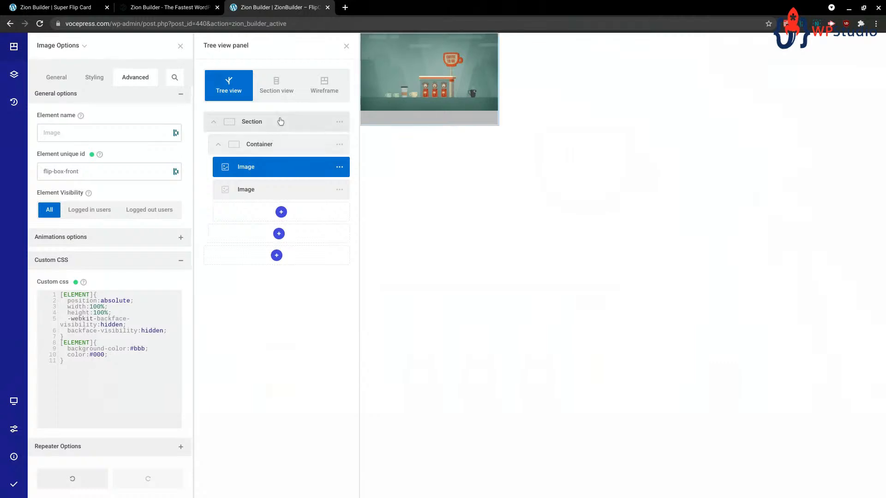
mouse_move(469, 85)
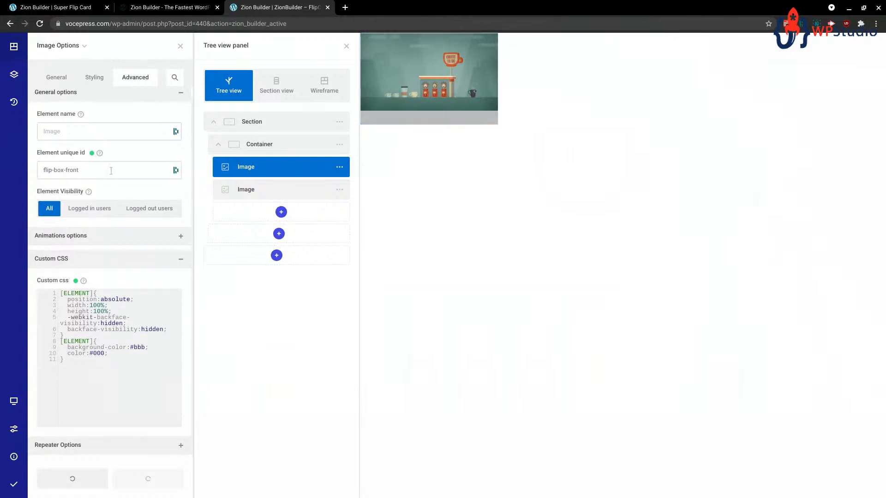
Add a second custom attribute to the first Image's Wrapper with the name -webkit-backface-visibility and the value hidden.
left_click(94, 77)
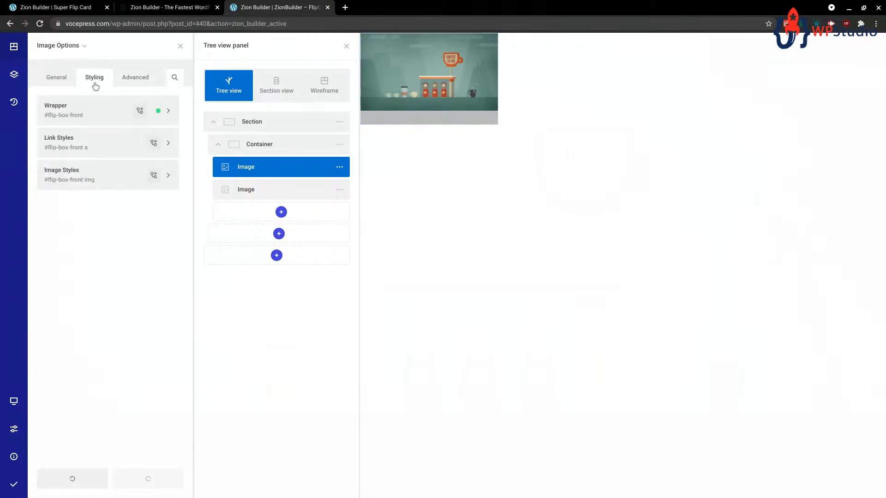
left_click(109, 118)
left_click(88, 374)
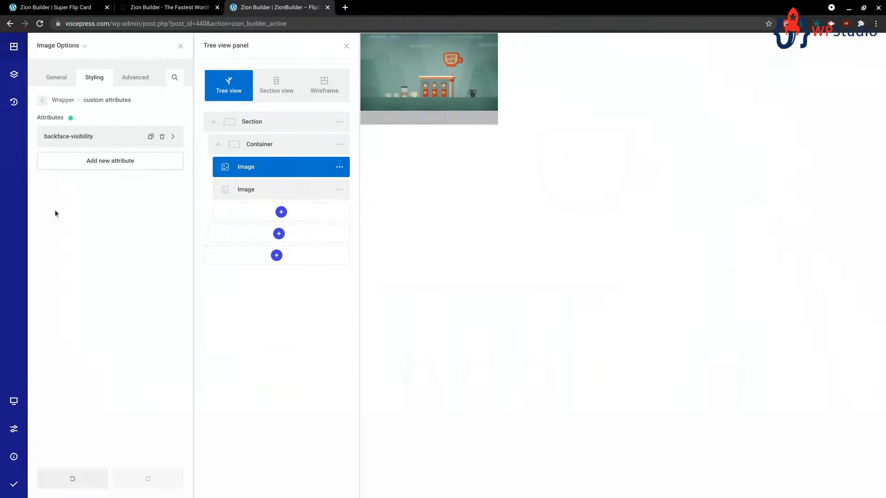
left_click(83, 165)
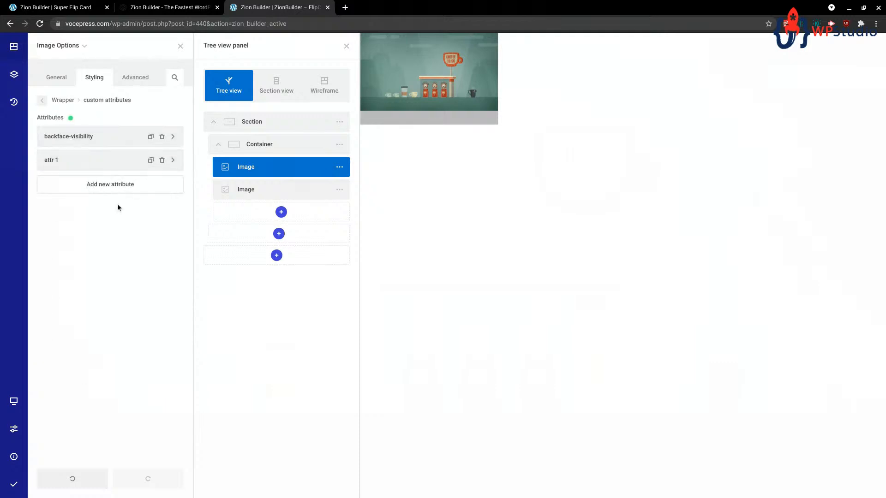
left_click(120, 160)
left_click(81, 136)
type("-")
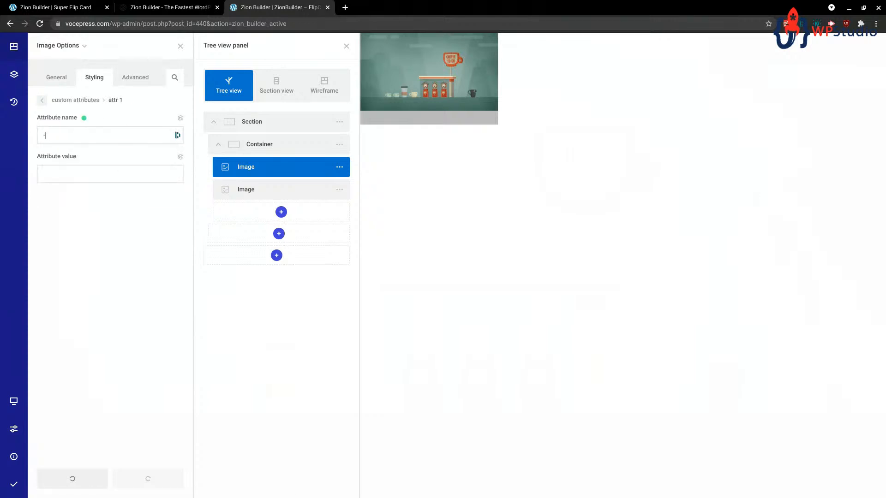
type("webkit-backfas")
type("e-visibility")
key("Tab")
type("hidden")
left_click(41, 100)
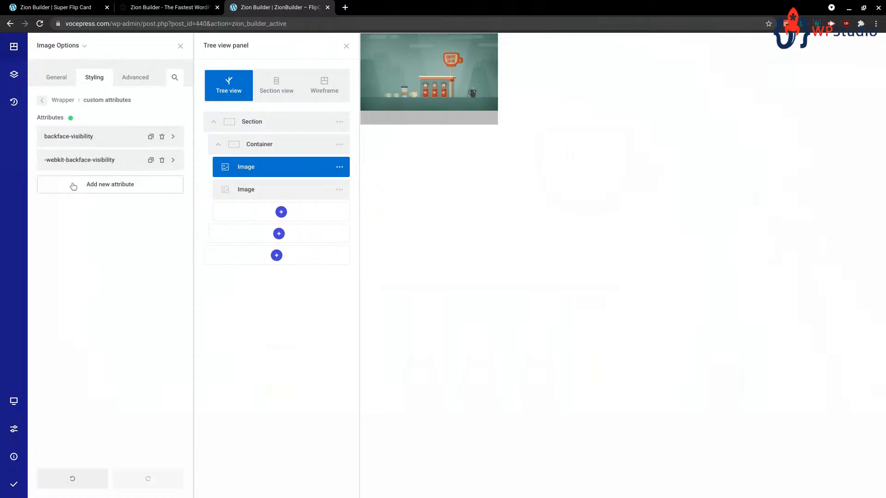